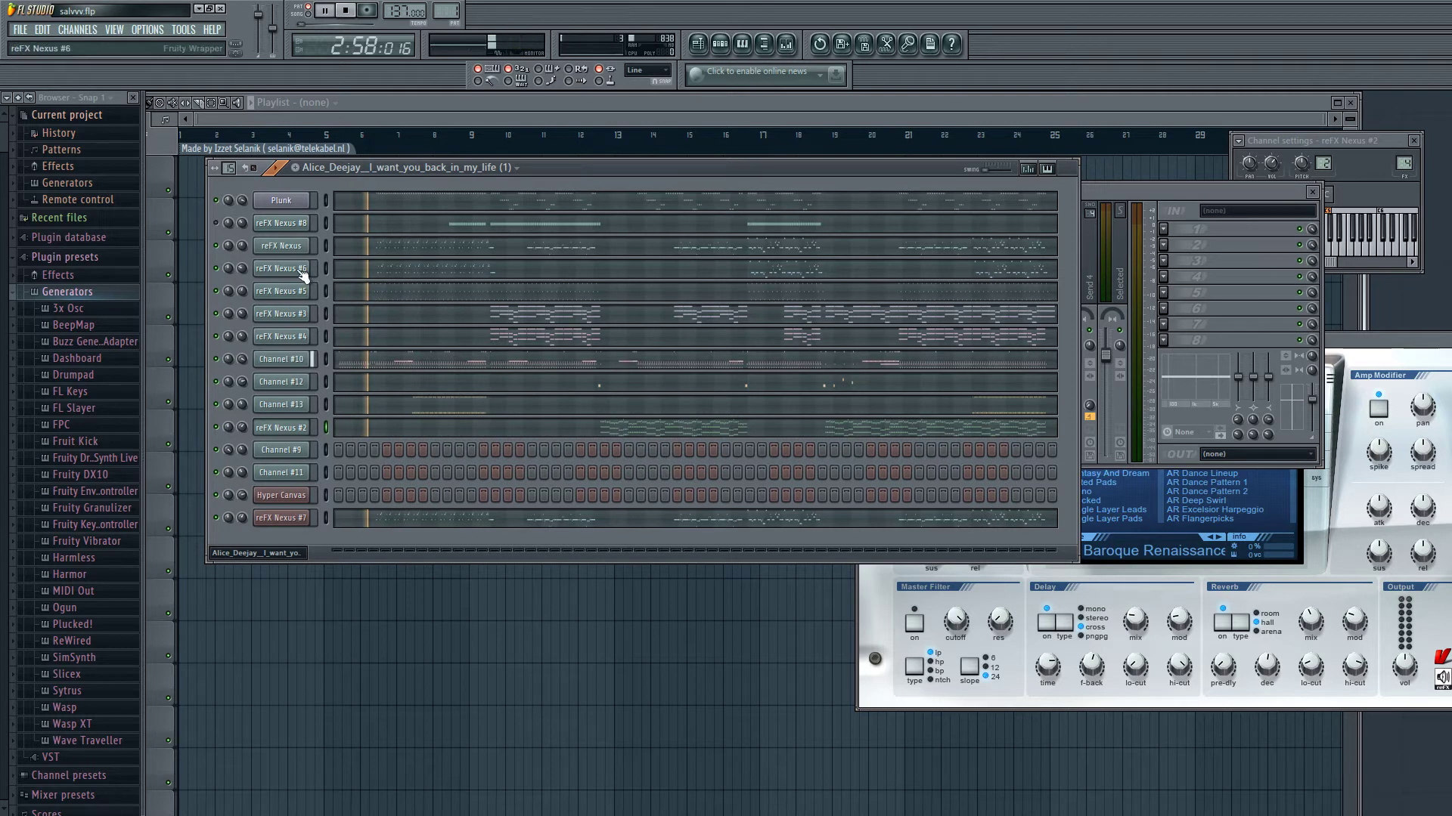
- Inspect Channel #10's settings and the Hyper Canvas channel's EDIROL interface, moving that plugin window away from the channel rows
{"action": "left_click", "coordinate": [303, 366]}
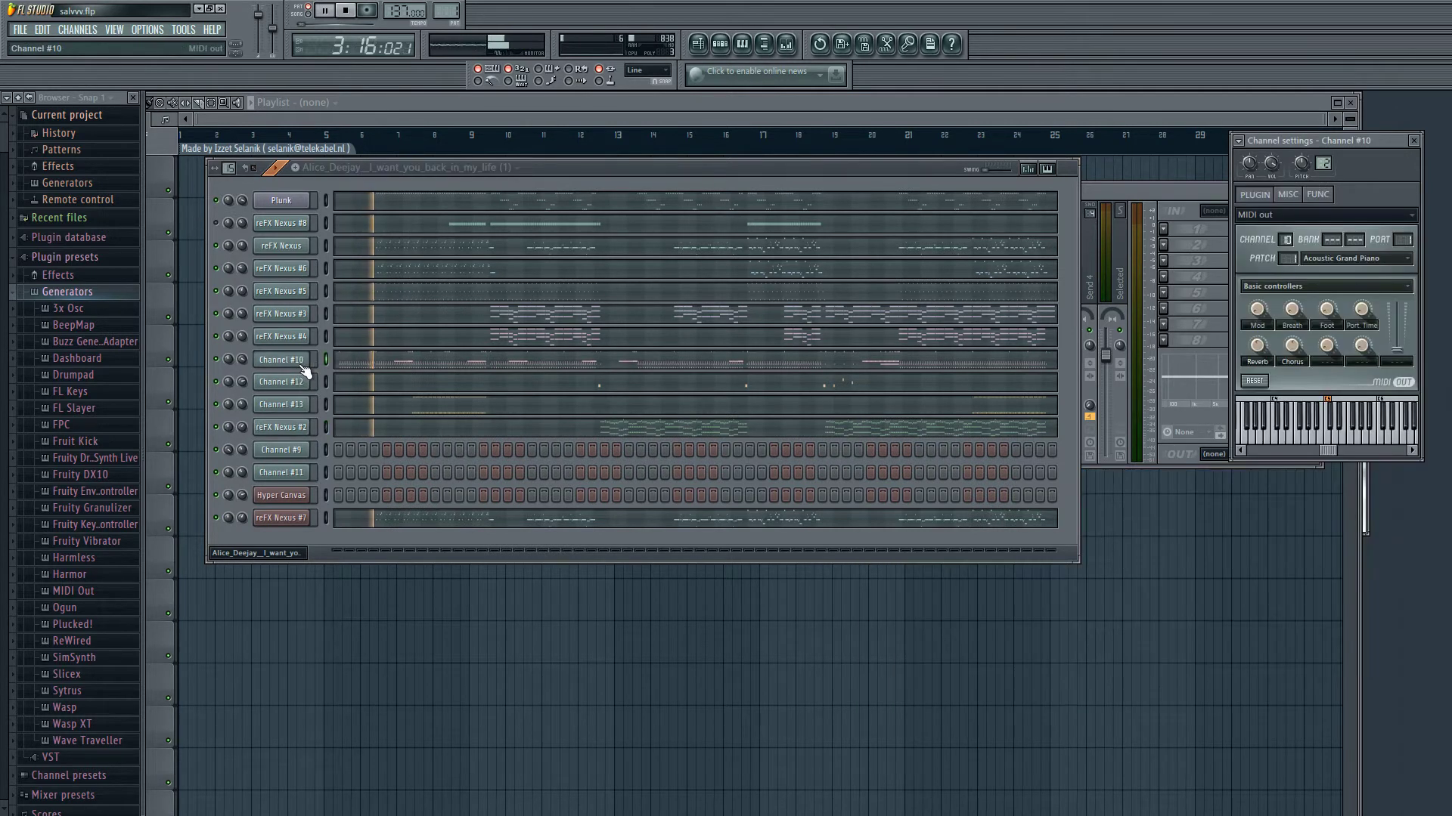
{"action": "left_click", "coordinate": [302, 497]}
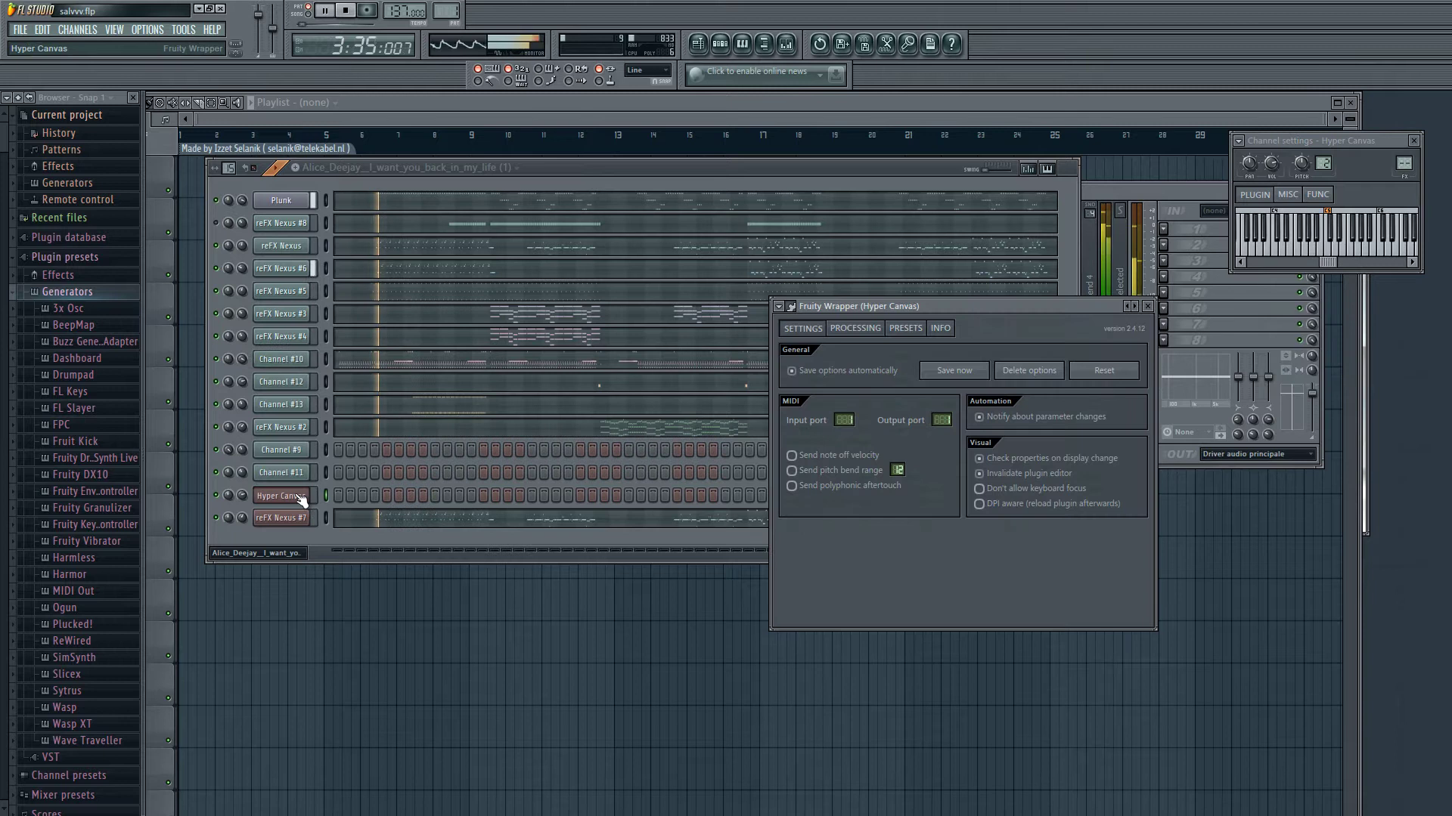
{"action": "left_click", "coordinate": [791, 307]}
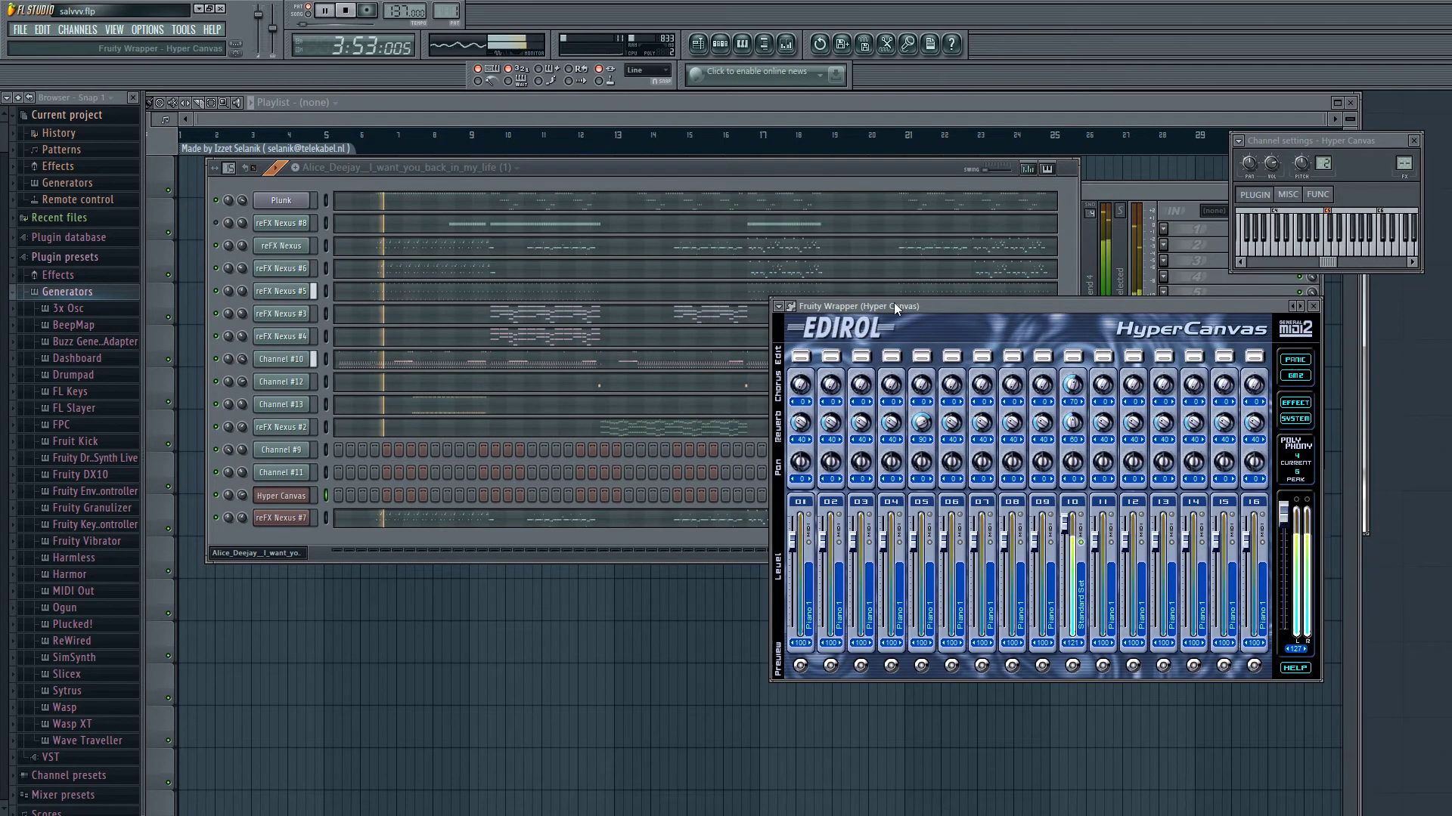
{"action": "left_click_drag", "start_coordinate": [970, 301], "coordinate": [1048, 266]}
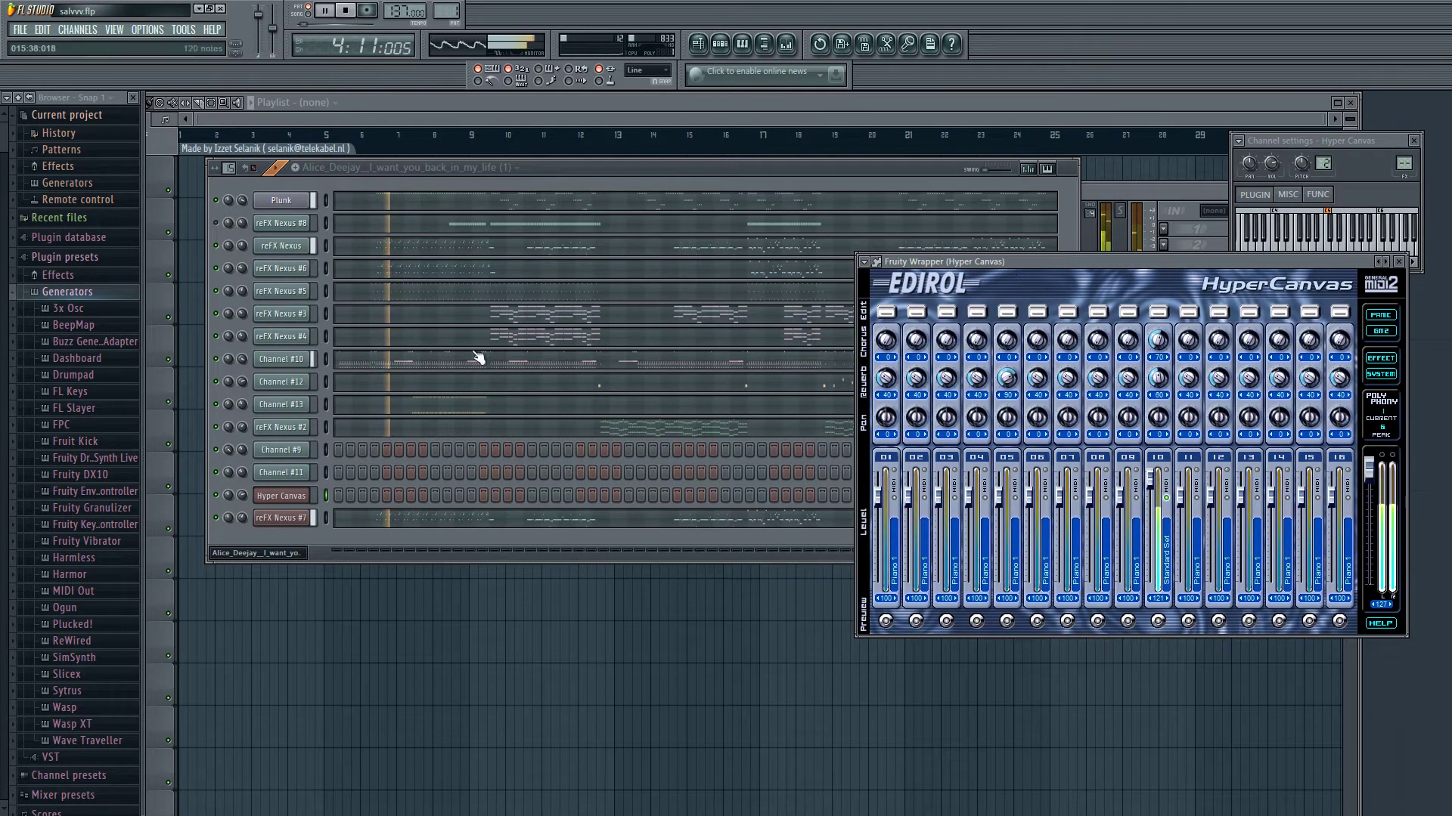
{"action": "left_click", "coordinate": [281, 497]}
{"action": "left_click", "coordinate": [281, 497]}
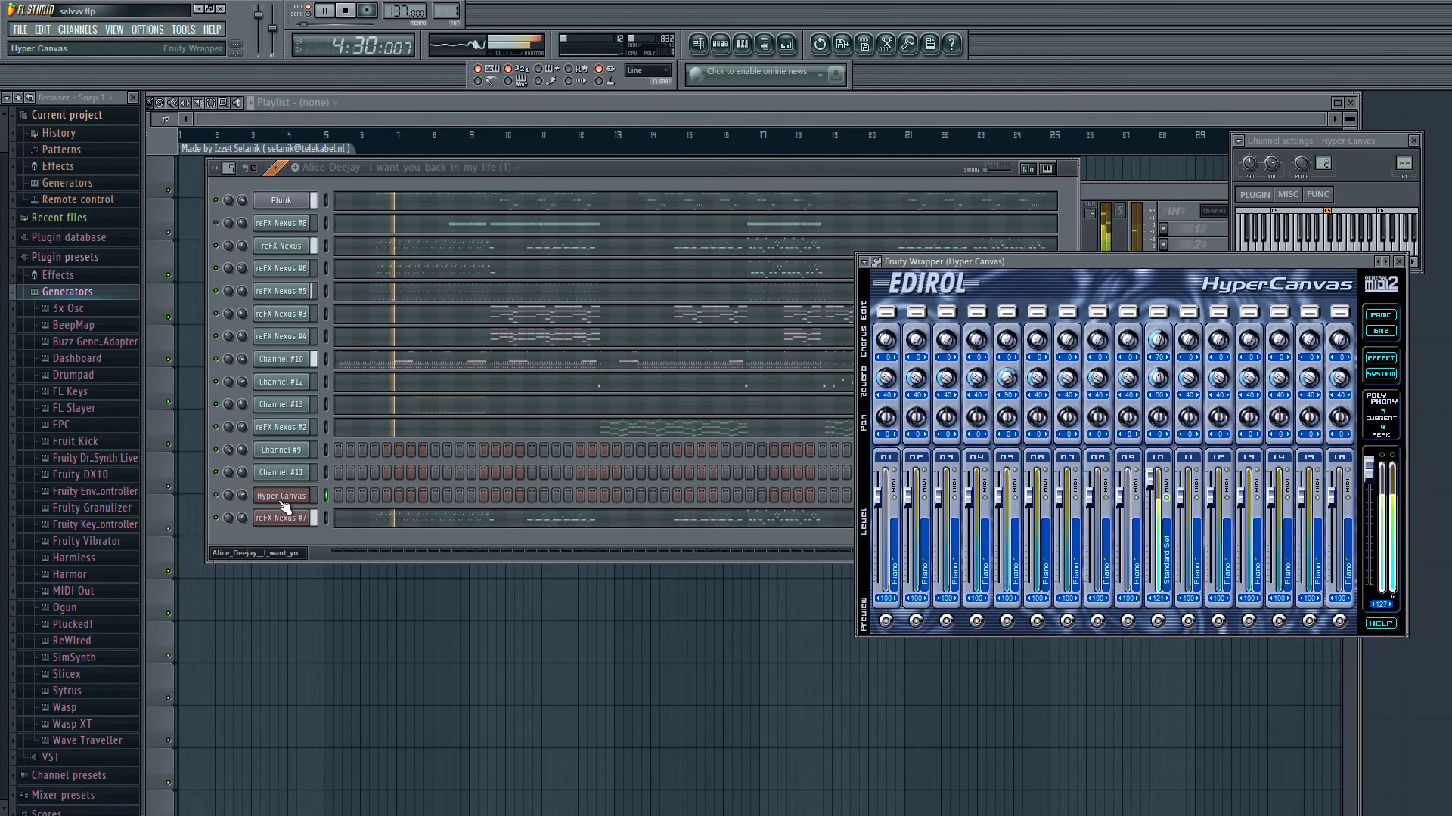
- Inspect the reFX Nexus #7 plugin and the MIDI out settings of Channel #11 and Channel #9
{"action": "left_click", "coordinate": [284, 518]}
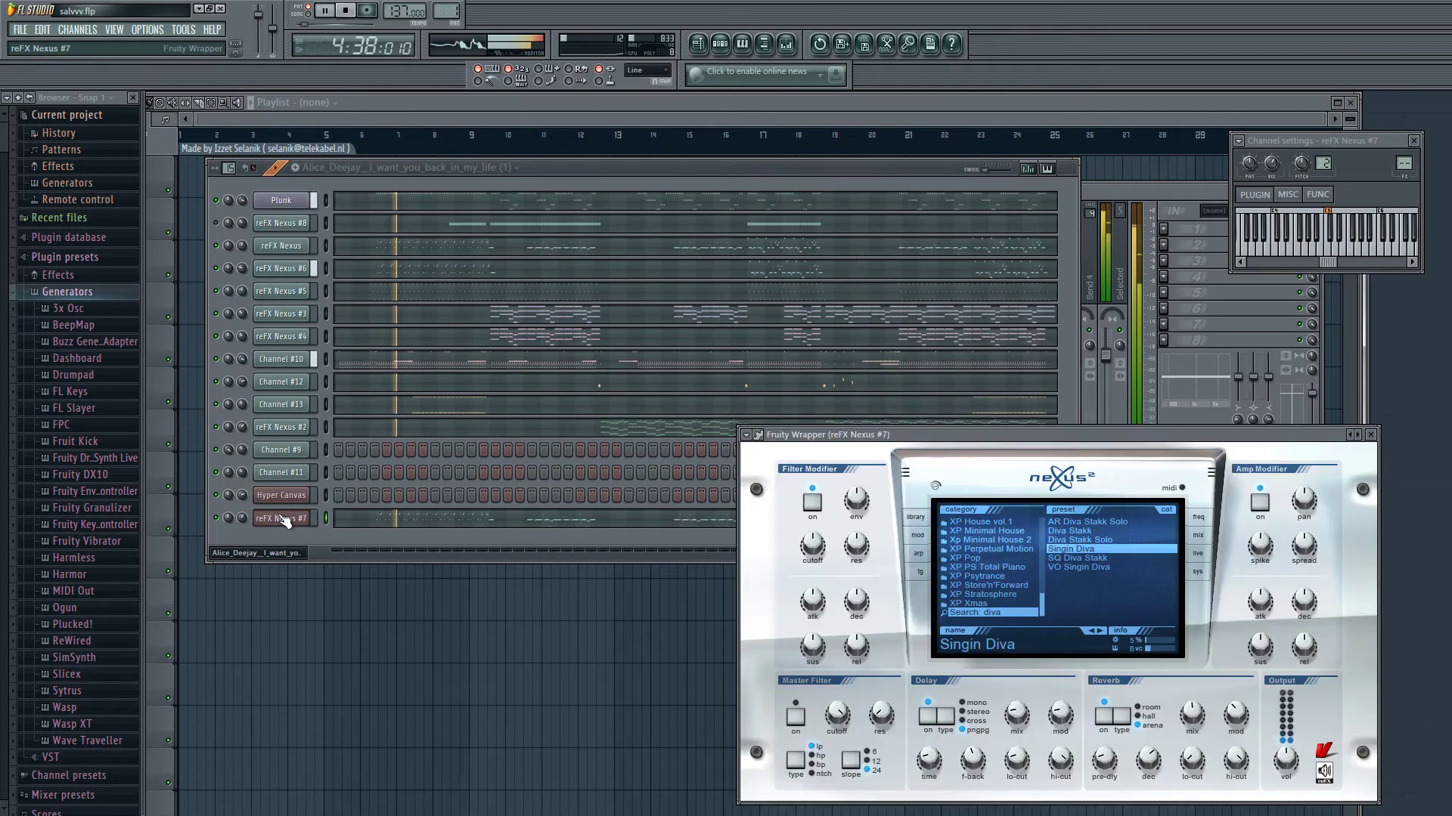
{"action": "left_click", "coordinate": [288, 476]}
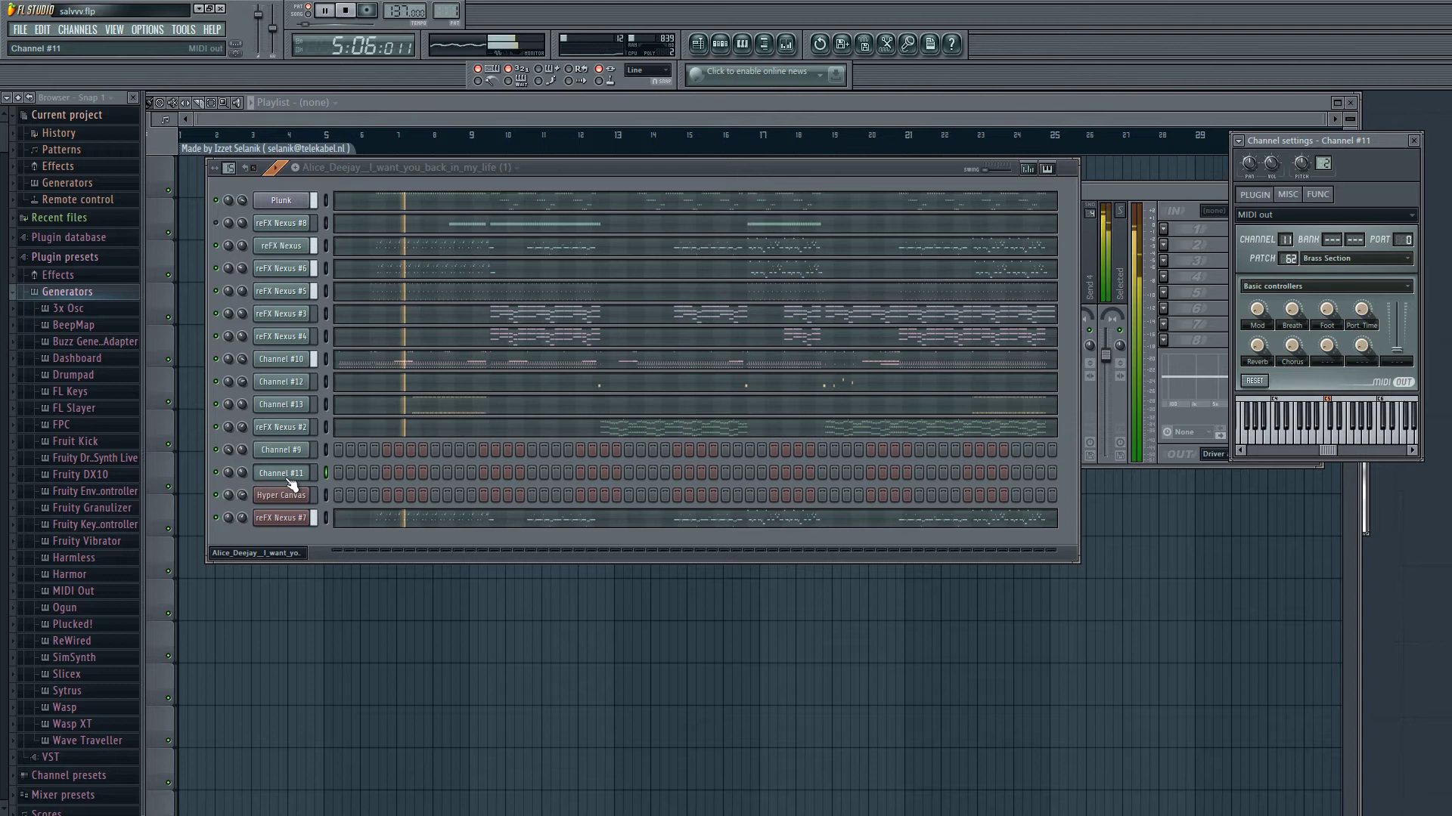
{"action": "left_click", "coordinate": [287, 476]}
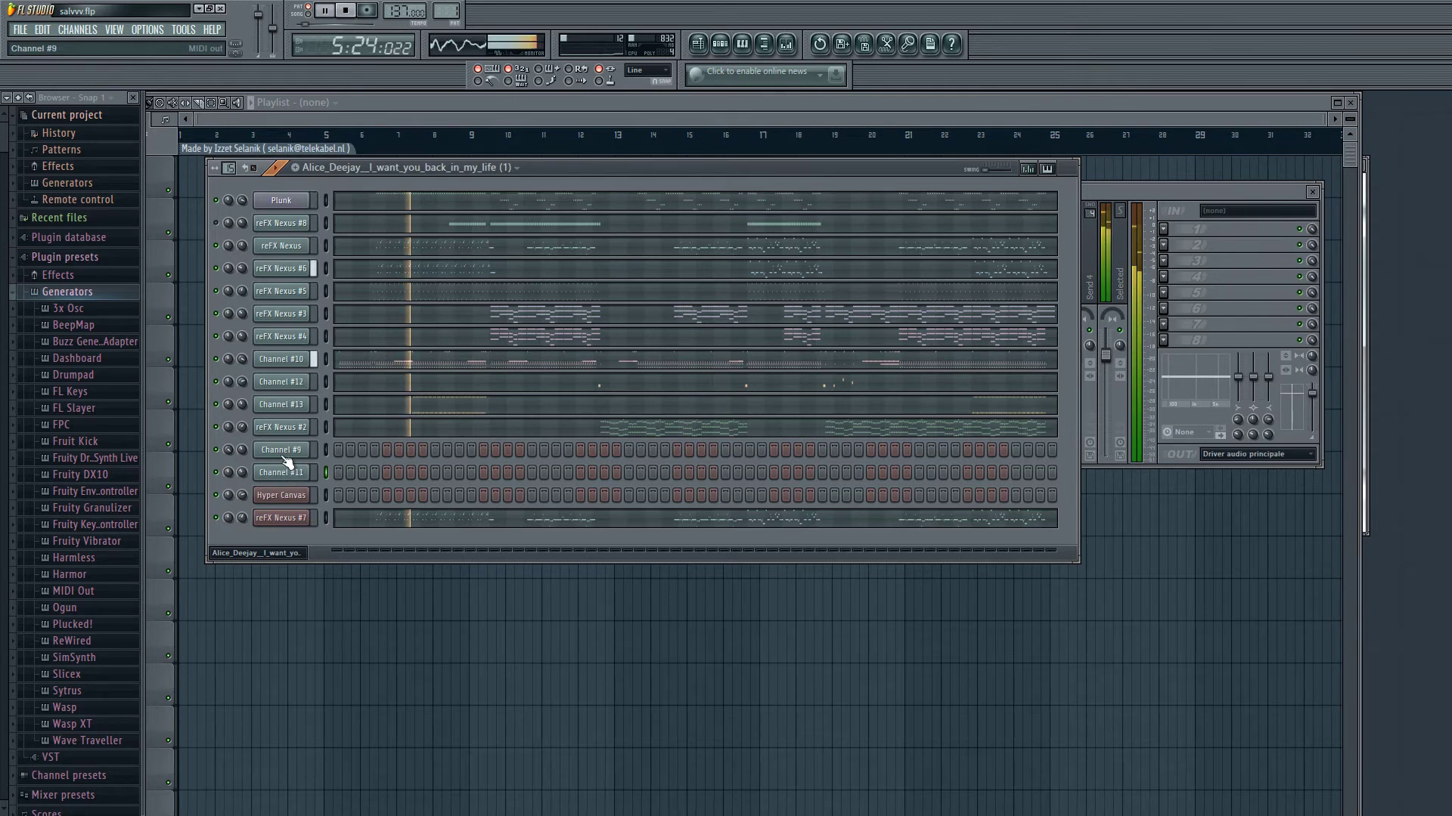
{"action": "left_click", "coordinate": [285, 453]}
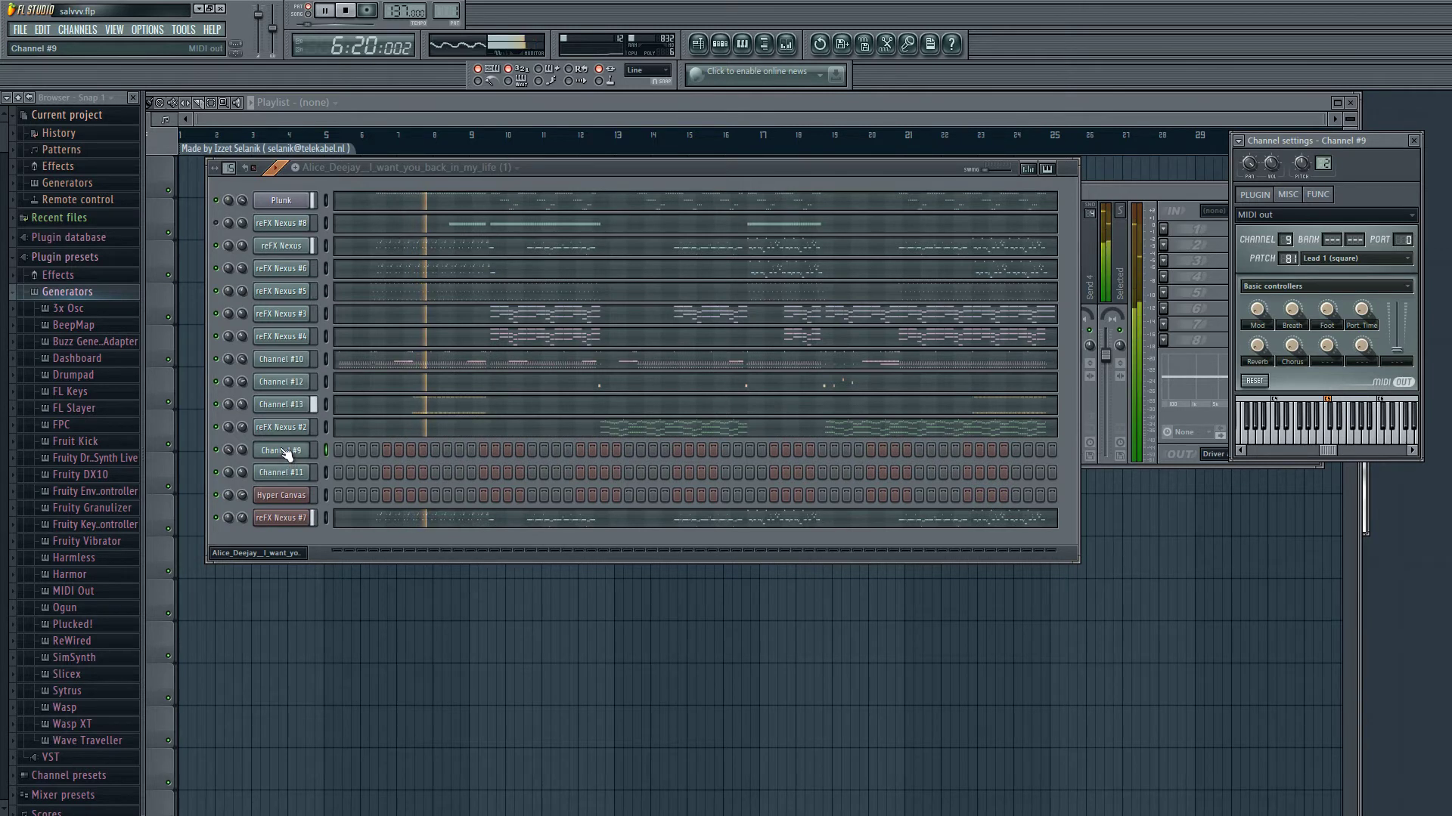
- Inspect the presets loaded in reFX Nexus #8 and reFX Nexus, and move the plugin window clear of the channel rows
{"action": "left_click", "coordinate": [278, 226]}
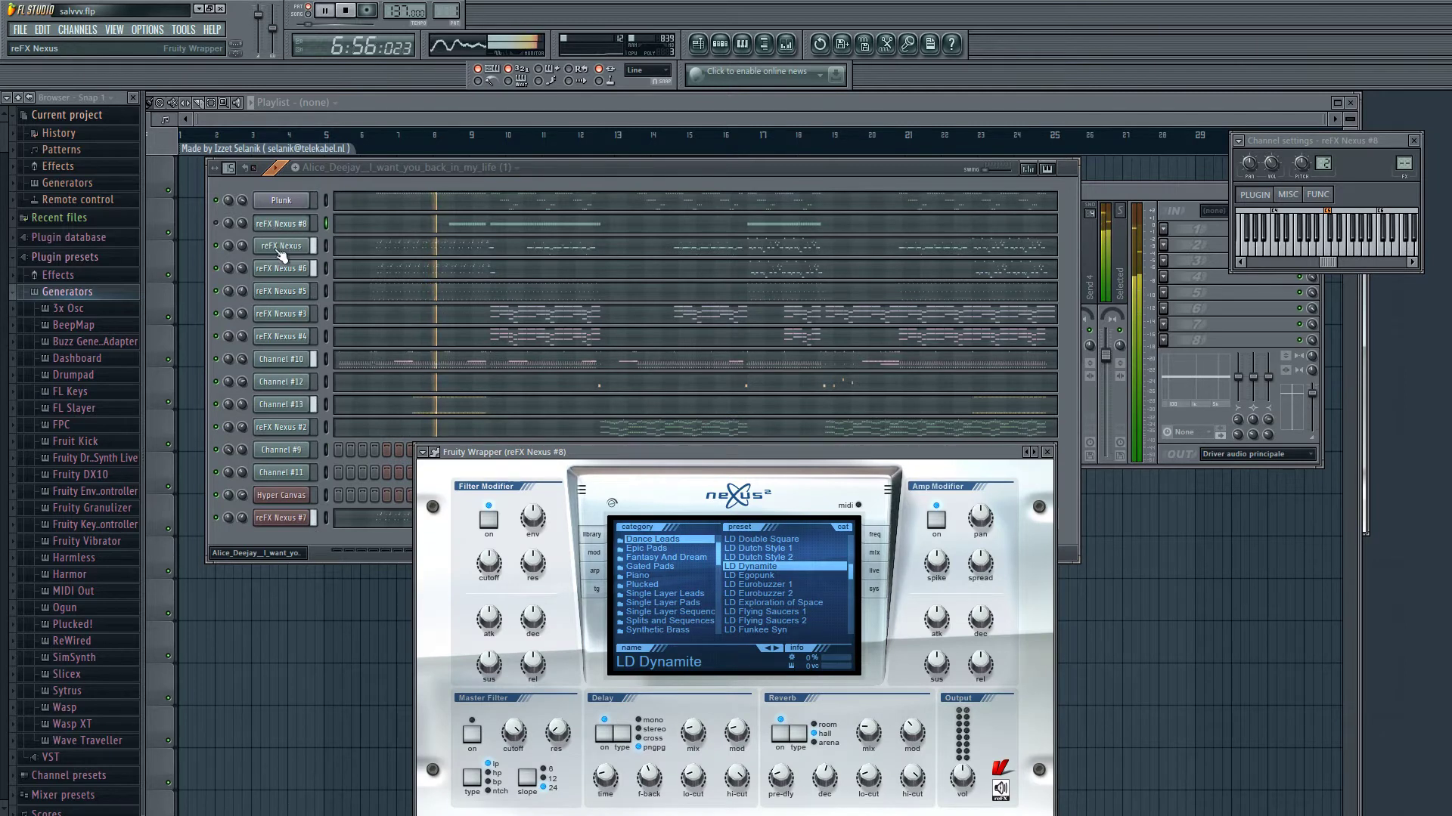
{"action": "left_click", "coordinate": [281, 250]}
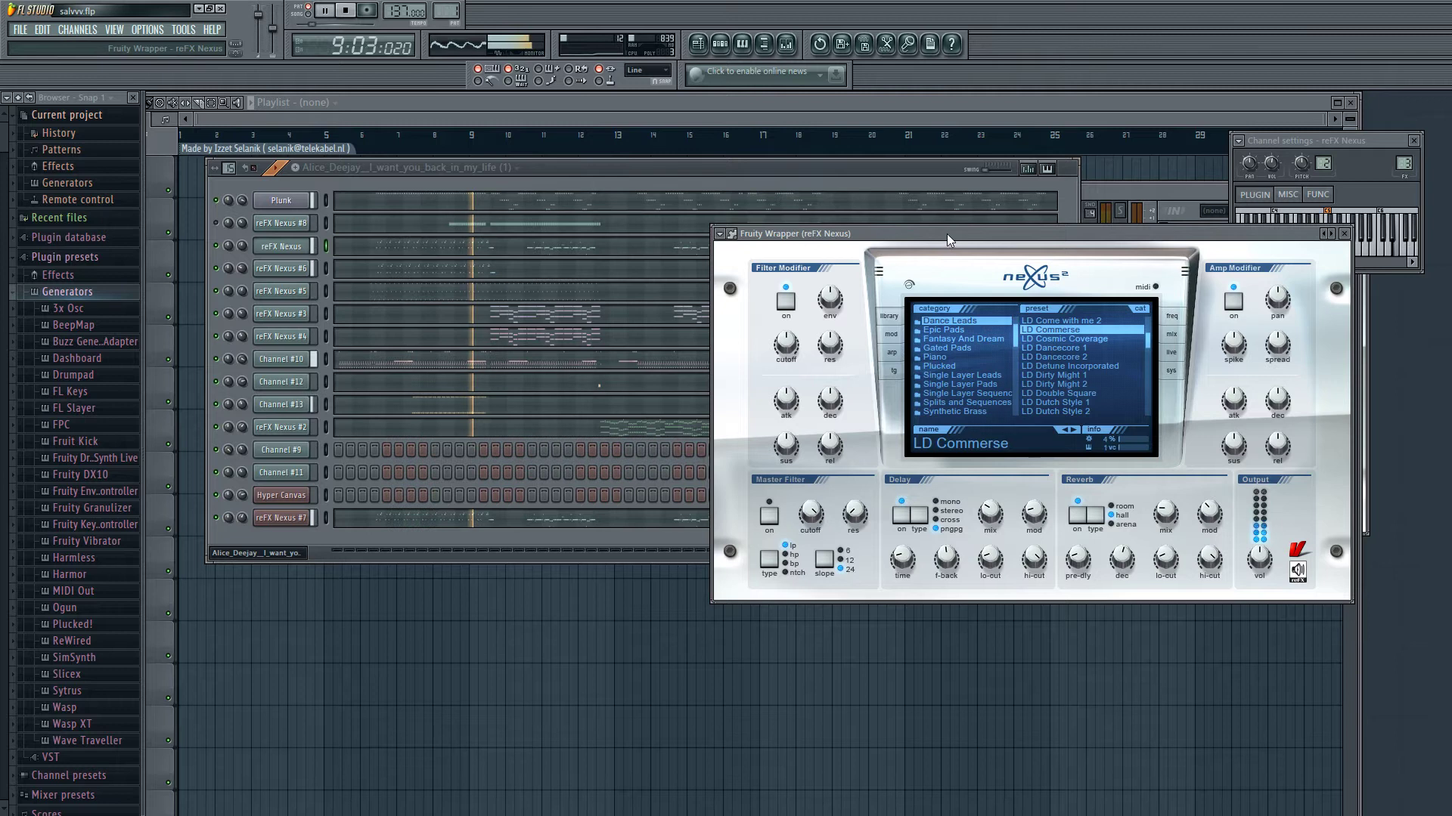
{"action": "left_click_drag", "start_coordinate": [947, 233], "coordinate": [1105, 271]}
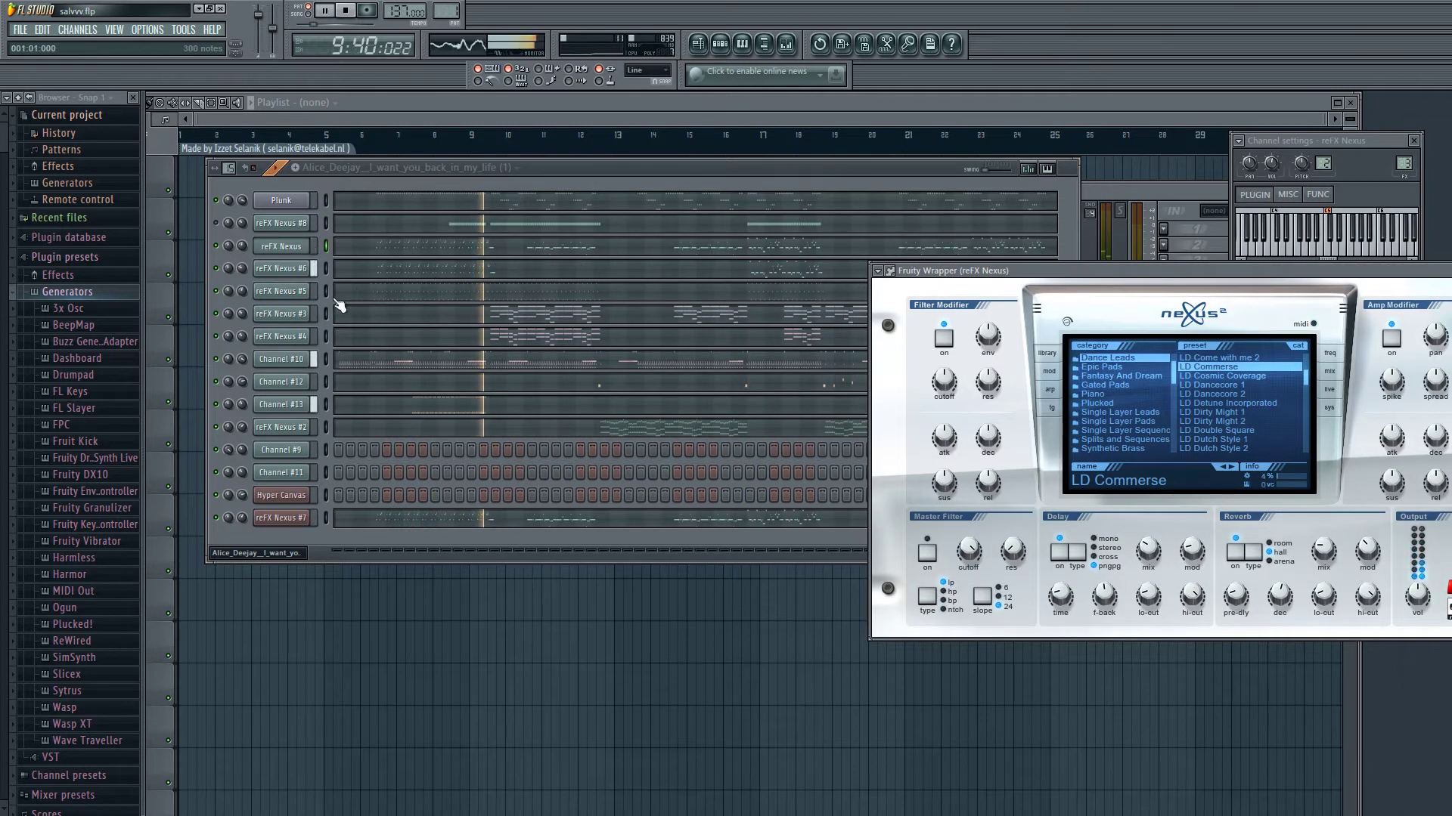
- View the full note arrangement of reFX Nexus #3 in its piano roll and return to the step sequencer
{"action": "right_click", "coordinate": [298, 313]}
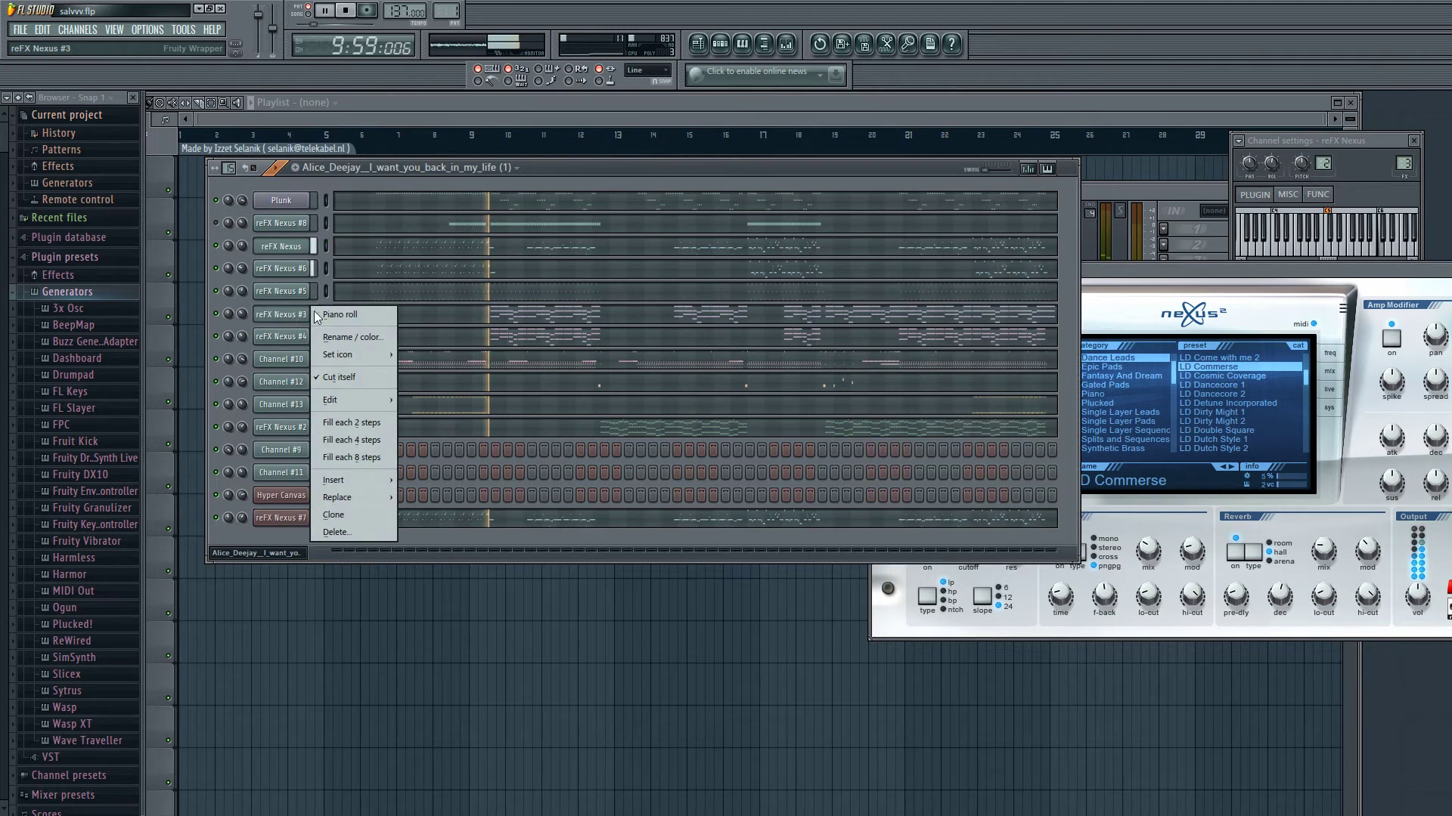
{"action": "left_click", "coordinate": [324, 310]}
{"action": "left_click_drag", "start_coordinate": [214, 115], "coordinate": [1372, 129]}
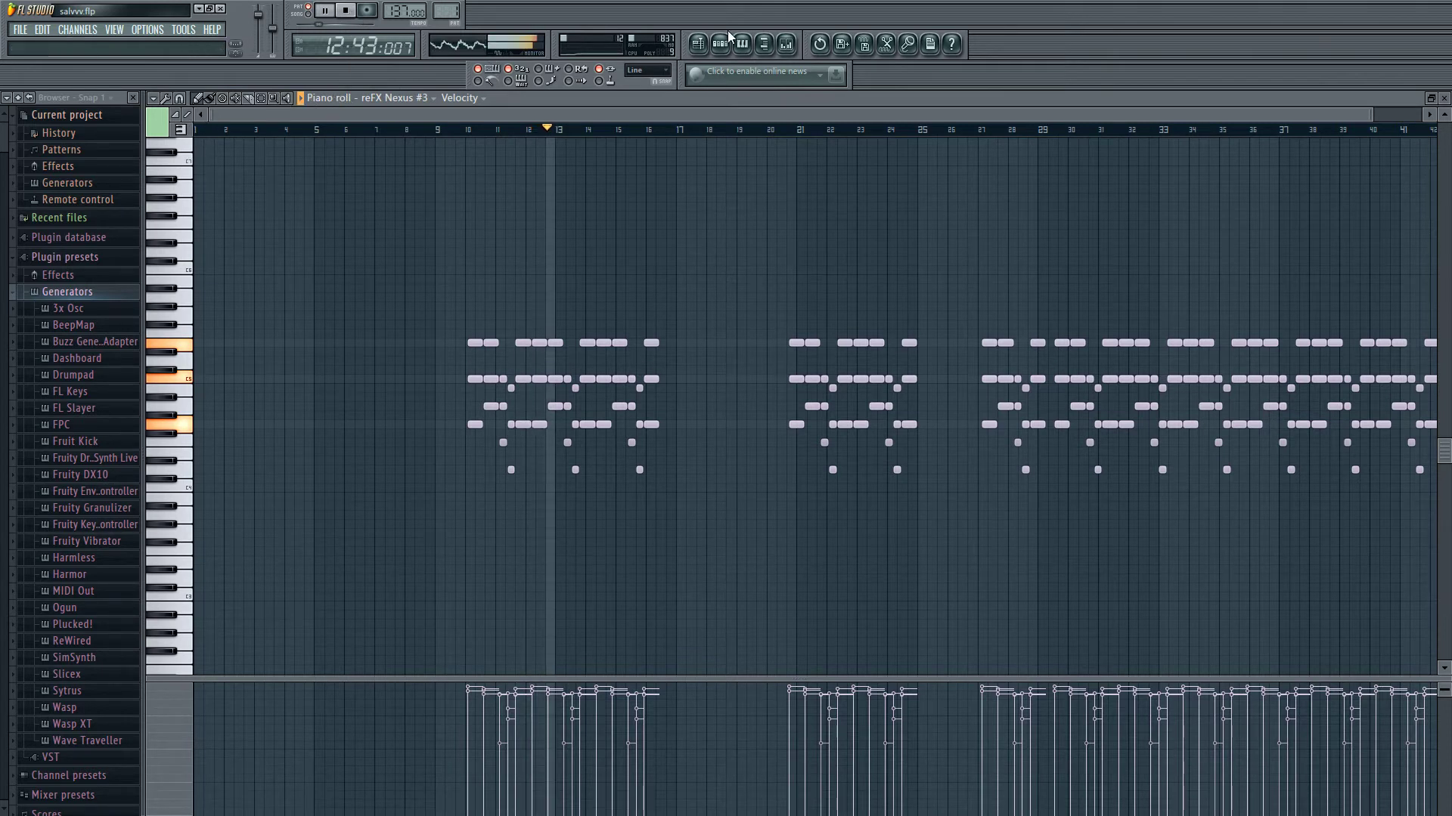
{"action": "left_click", "coordinate": [698, 44]}
{"action": "left_click", "coordinate": [742, 44]}
{"action": "left_click", "coordinate": [742, 44]}
{"action": "left_click", "coordinate": [722, 44]}
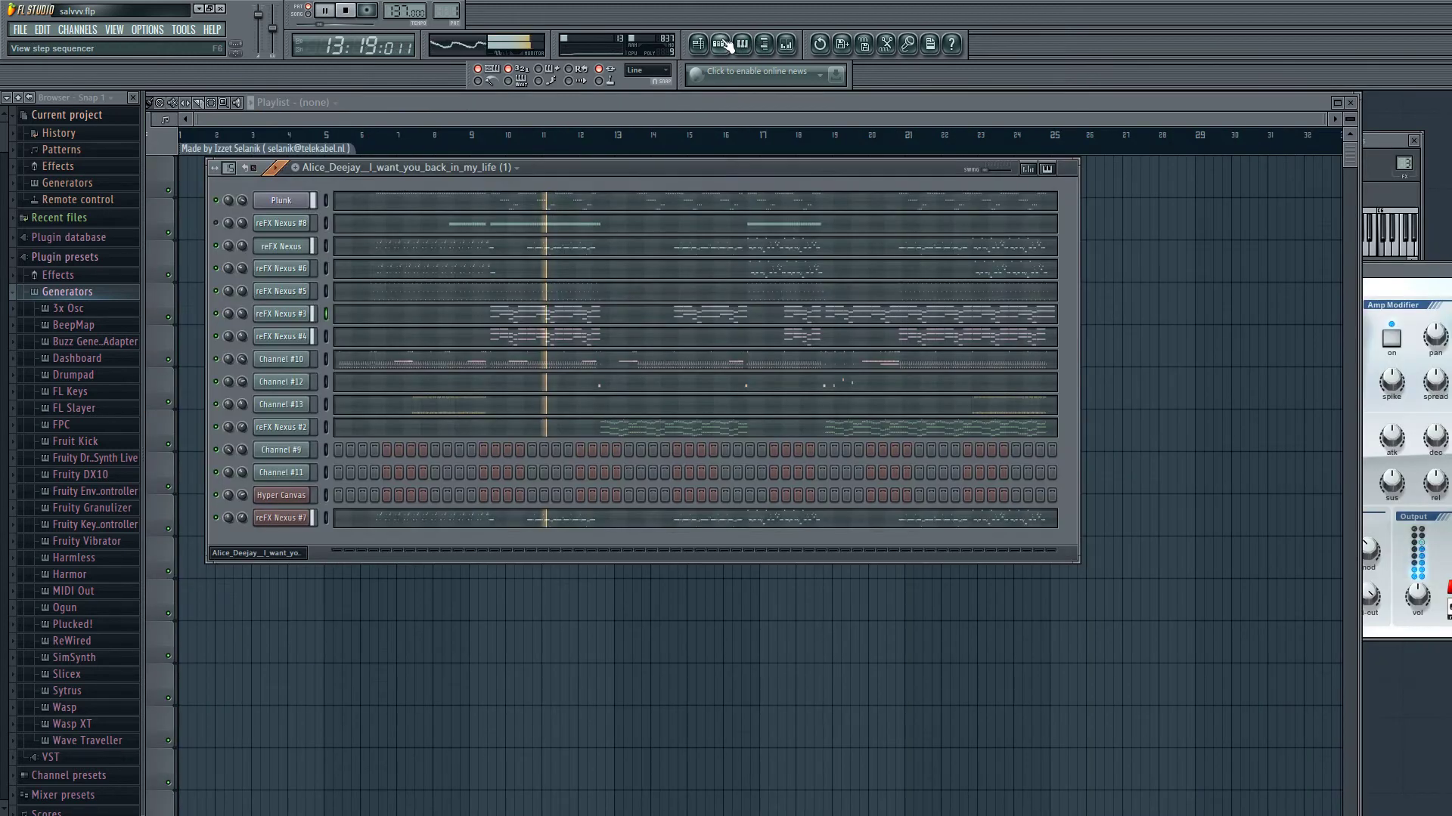
- Show the reFX Nexus #3 plugin and the mixer, and lower the reFX Nexus #3 channel volume
{"action": "left_click", "coordinate": [281, 315]}
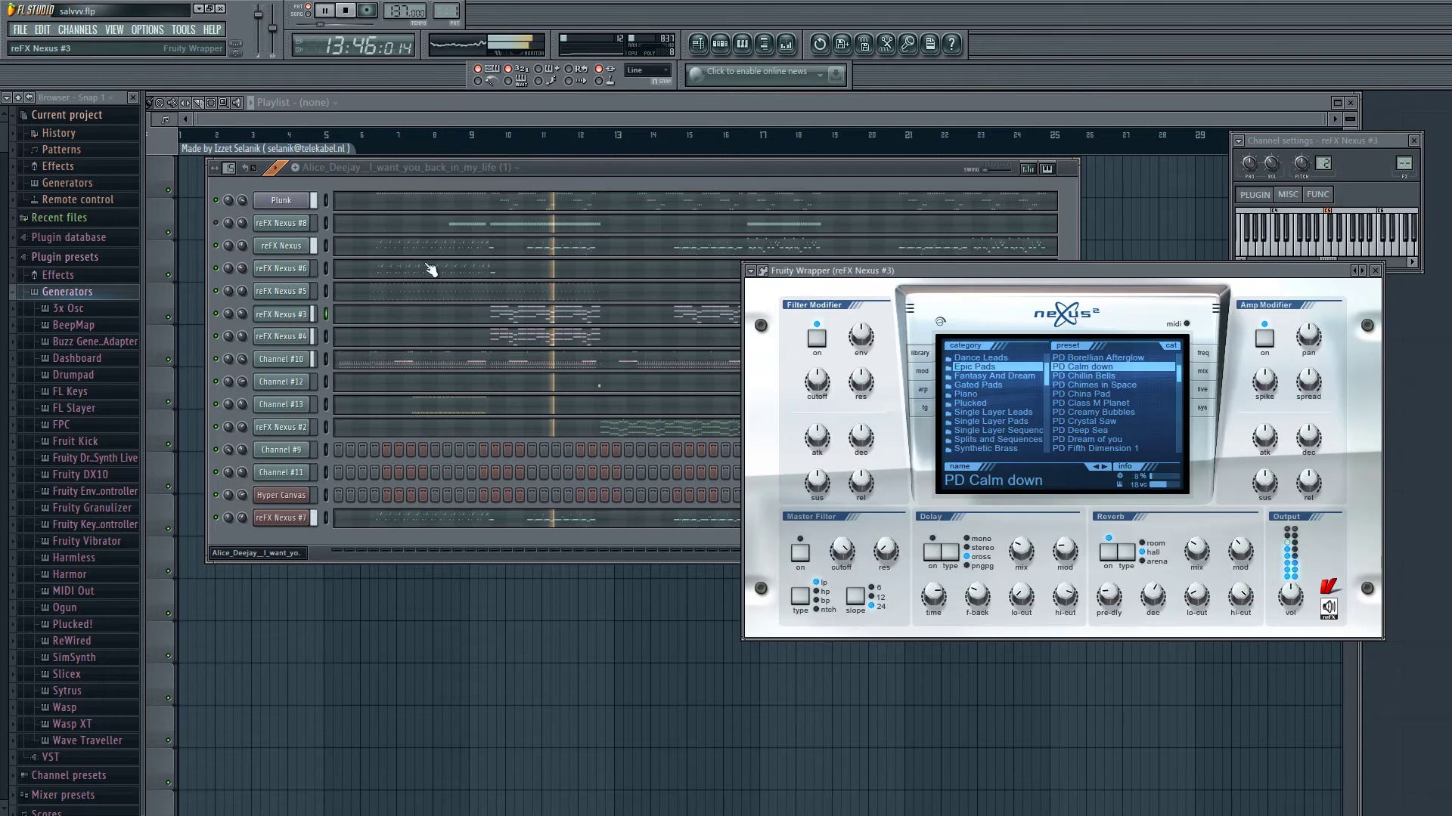
{"action": "left_click", "coordinate": [786, 43]}
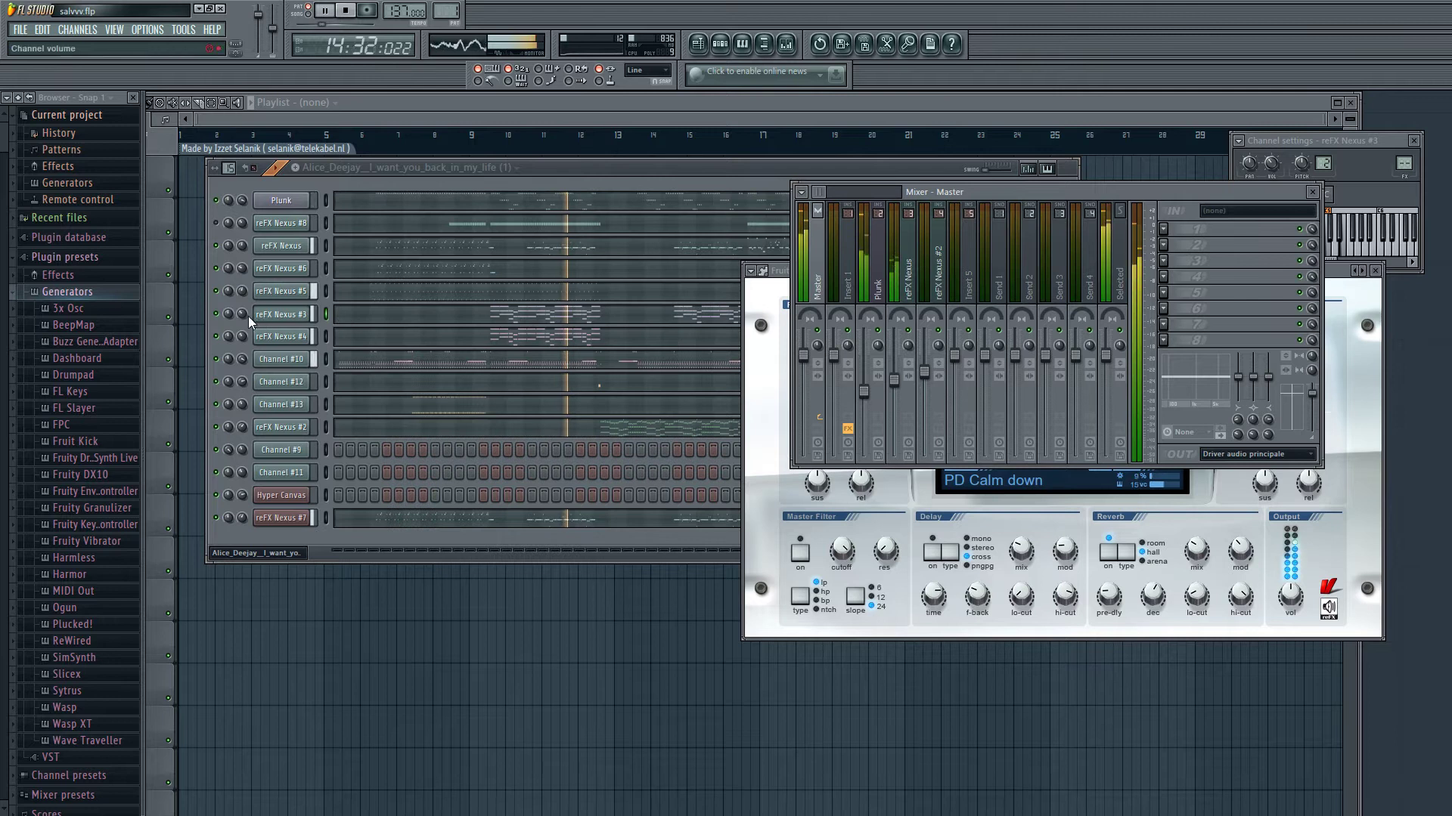
{"action": "mouse_move", "coordinate": [244, 315]}
{"action": "left_mouse_down"}
{"action": "mouse_move", "coordinate": [240, 300]}
{"action": "mouse_move", "coordinate": [233, 346]}
{"action": "mouse_move", "coordinate": [244, 334]}
{"action": "left_mouse_up"}
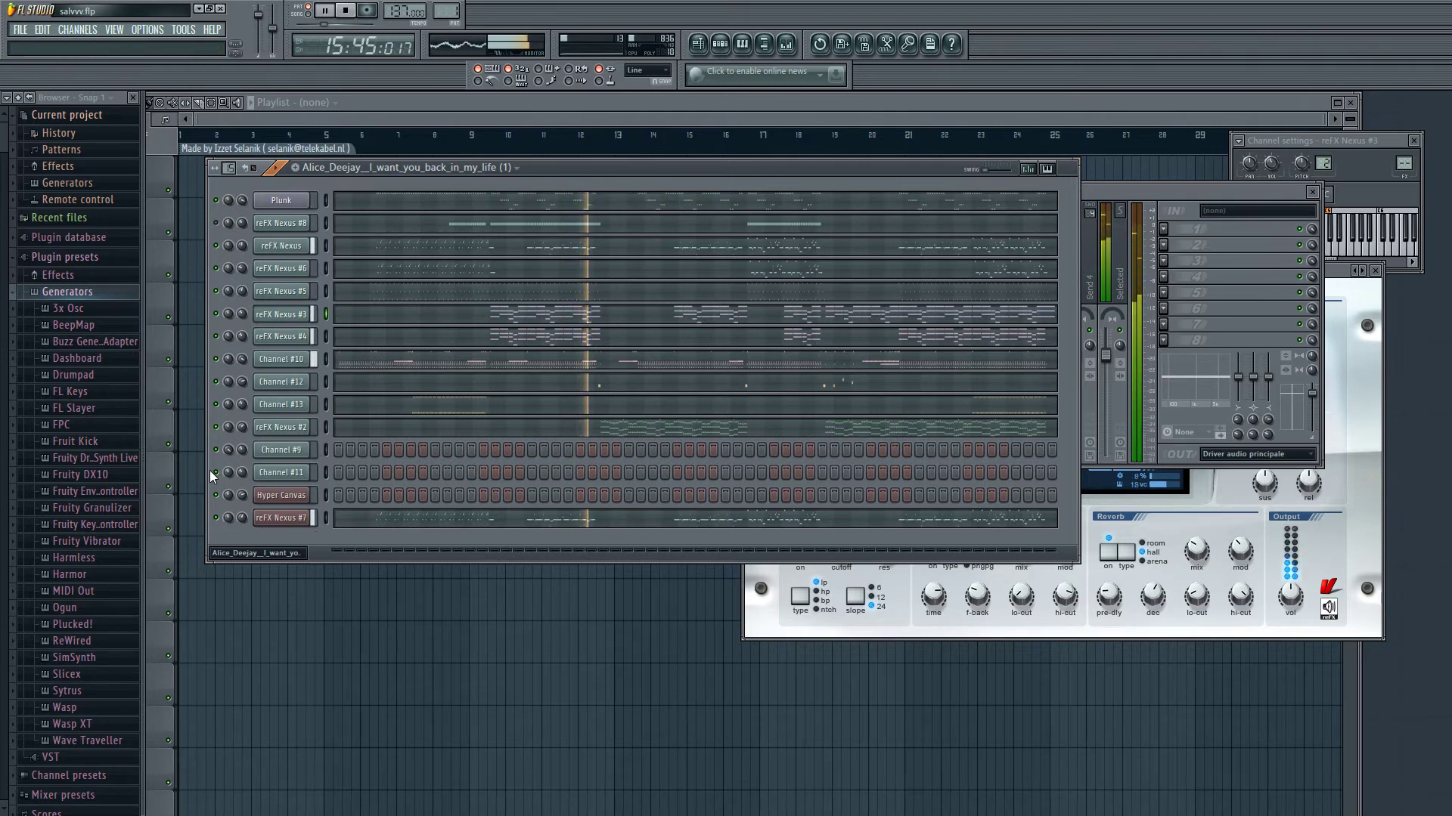
- Open the reFX Nexus #2 plugin to inspect its preset and place its window below the reFX Nexus #2 channel row
{"action": "left_click", "coordinate": [295, 428]}
{"action": "left_click_drag", "start_coordinate": [1112, 340], "coordinate": [519, 473]}
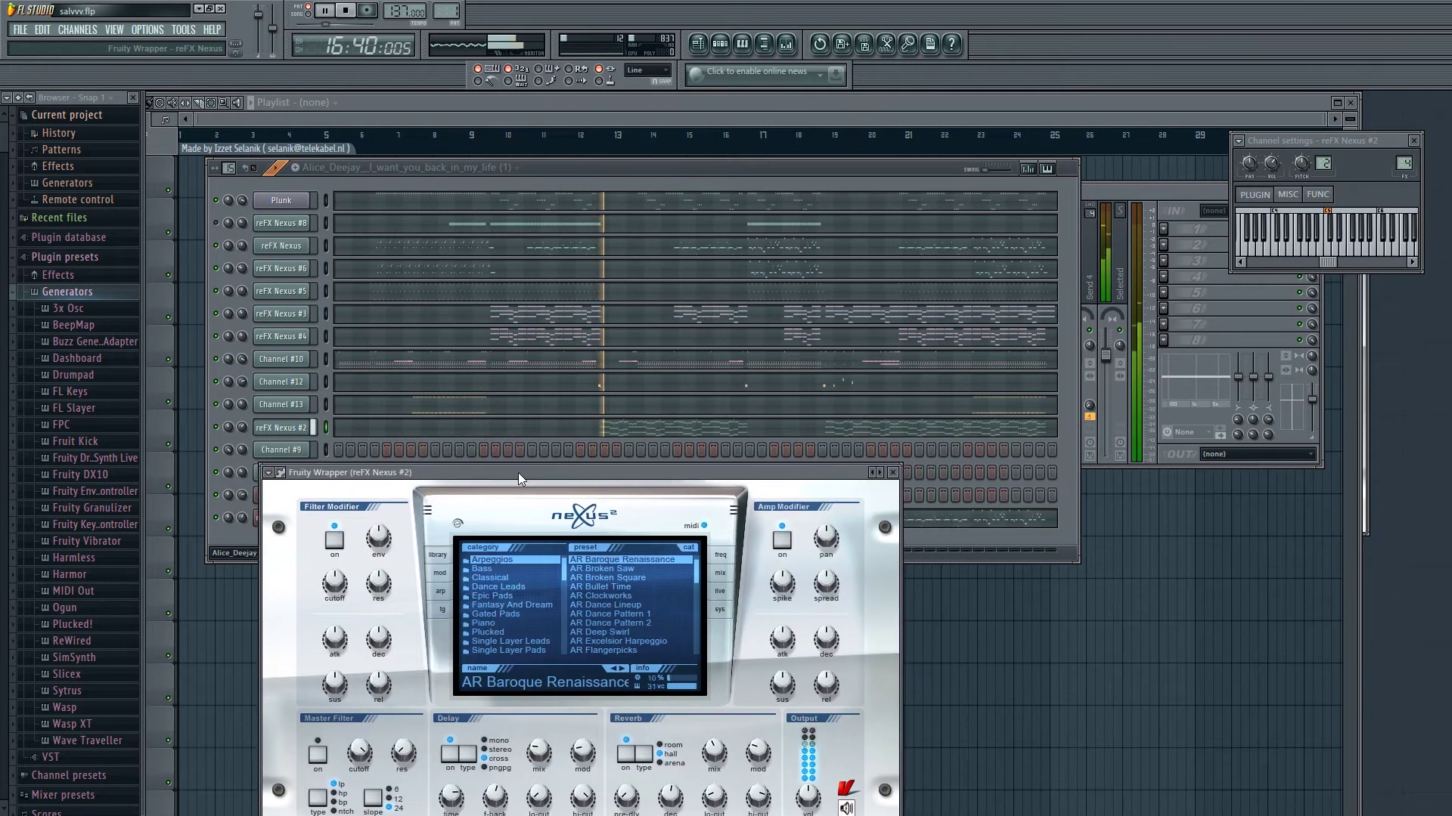
{"action": "left_click_drag", "start_coordinate": [518, 473], "coordinate": [622, 493]}
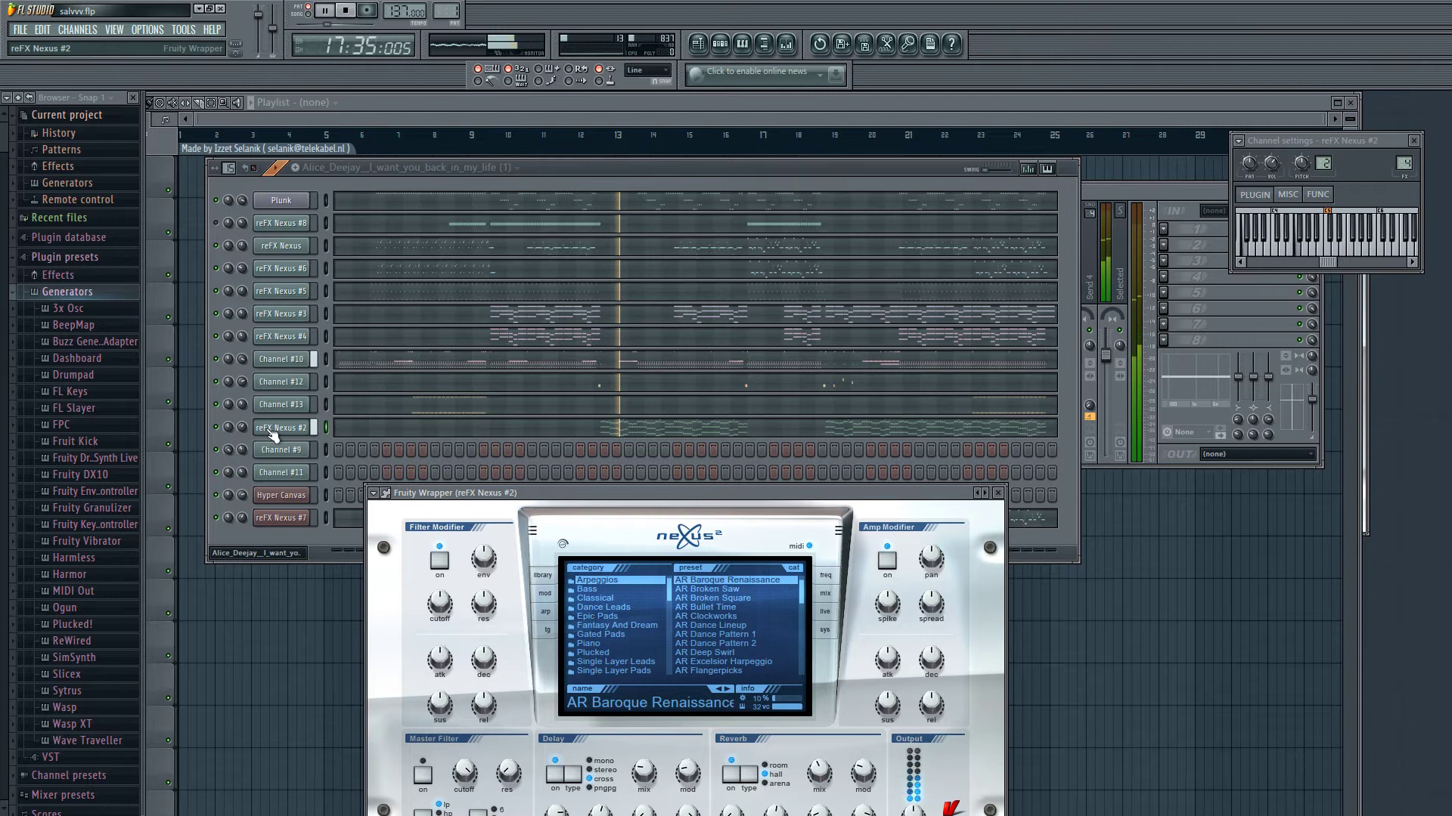
- View the full note arrangement of reFX Nexus #2 in its piano roll and bring back the step sequencer
{"action": "right_click", "coordinate": [301, 428]}
{"action": "left_click", "coordinate": [341, 428]}
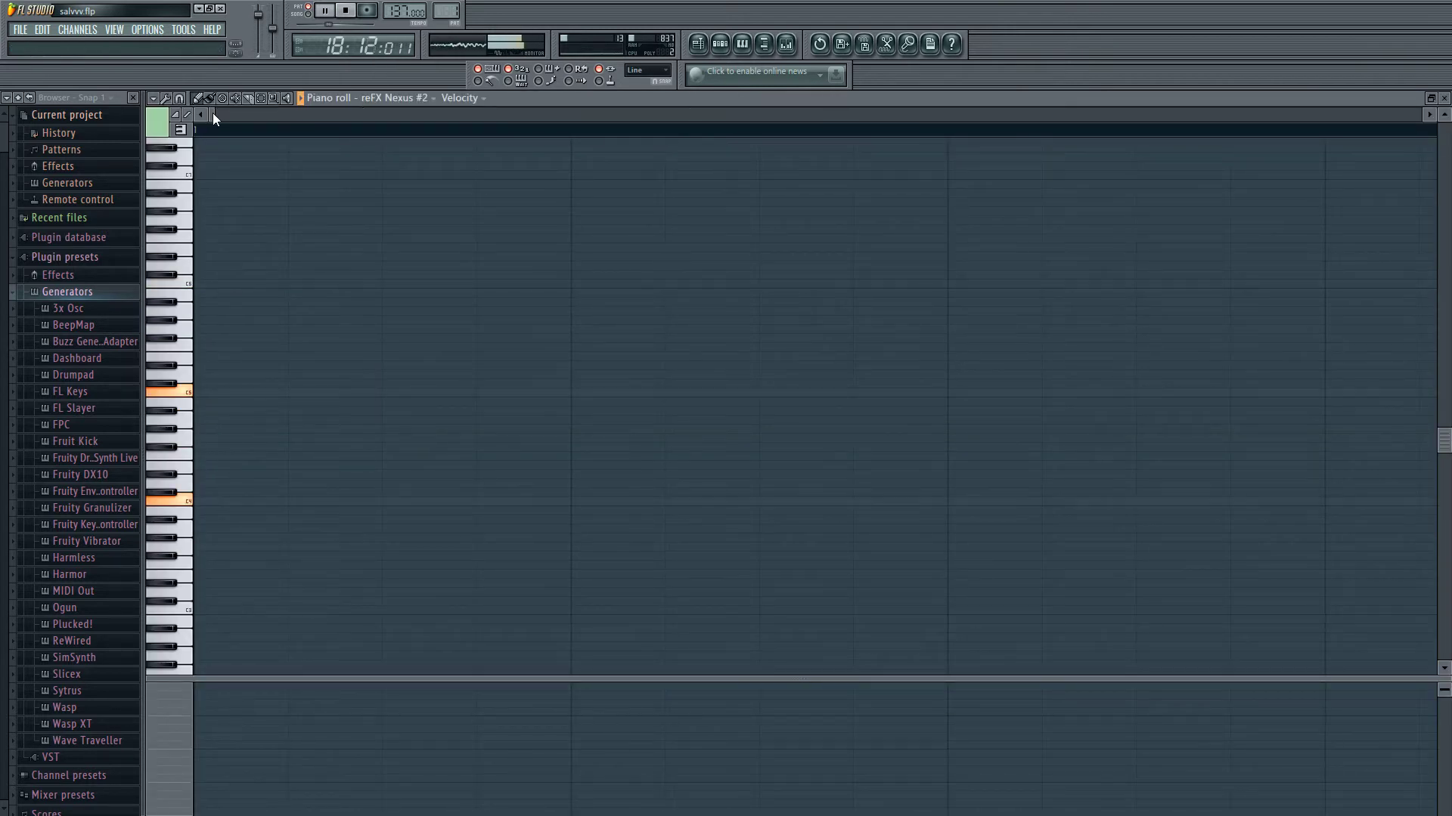
{"action": "left_click_drag", "start_coordinate": [214, 115], "coordinate": [1395, 154]}
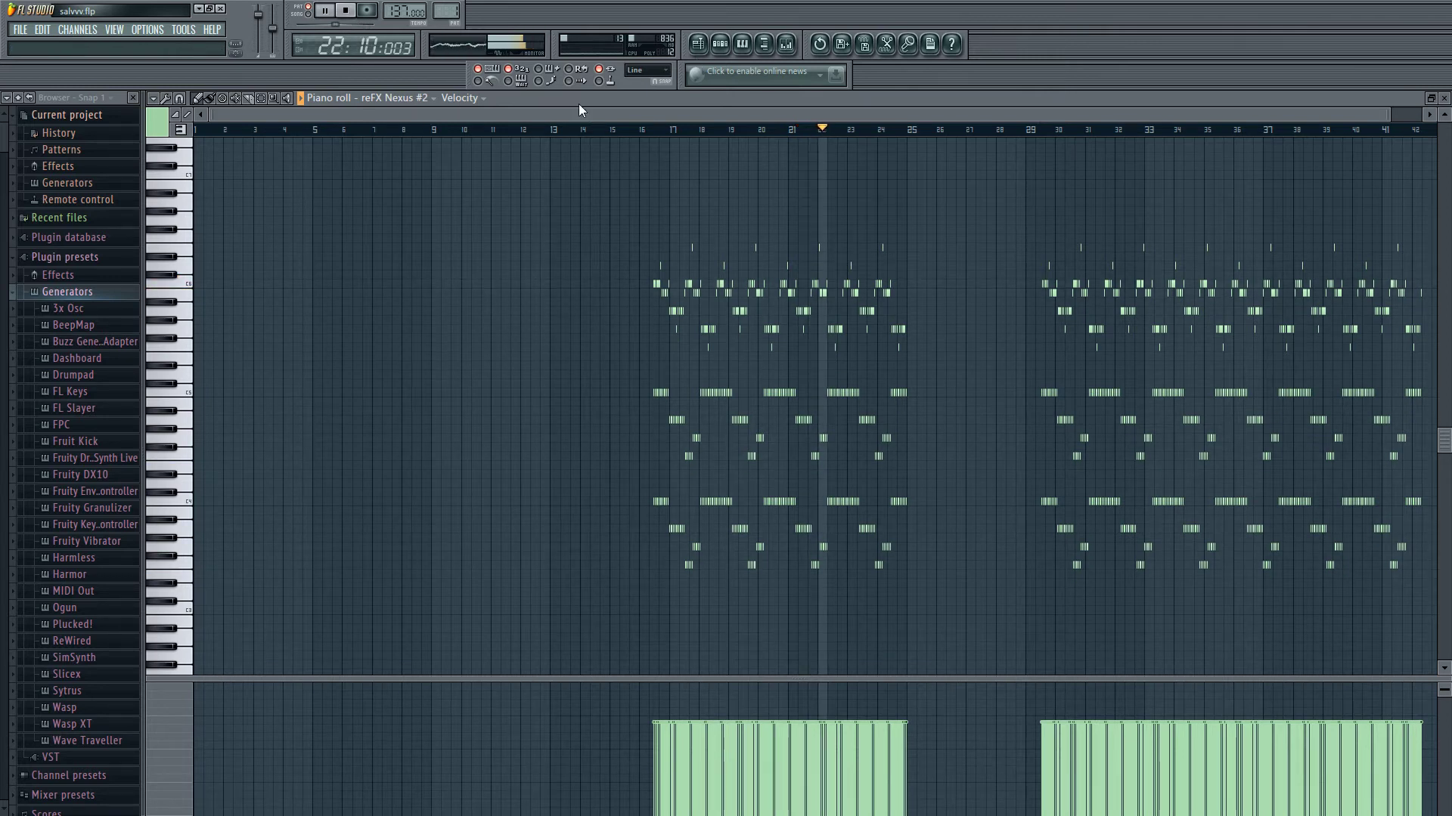
{"action": "left_click", "coordinate": [699, 47]}
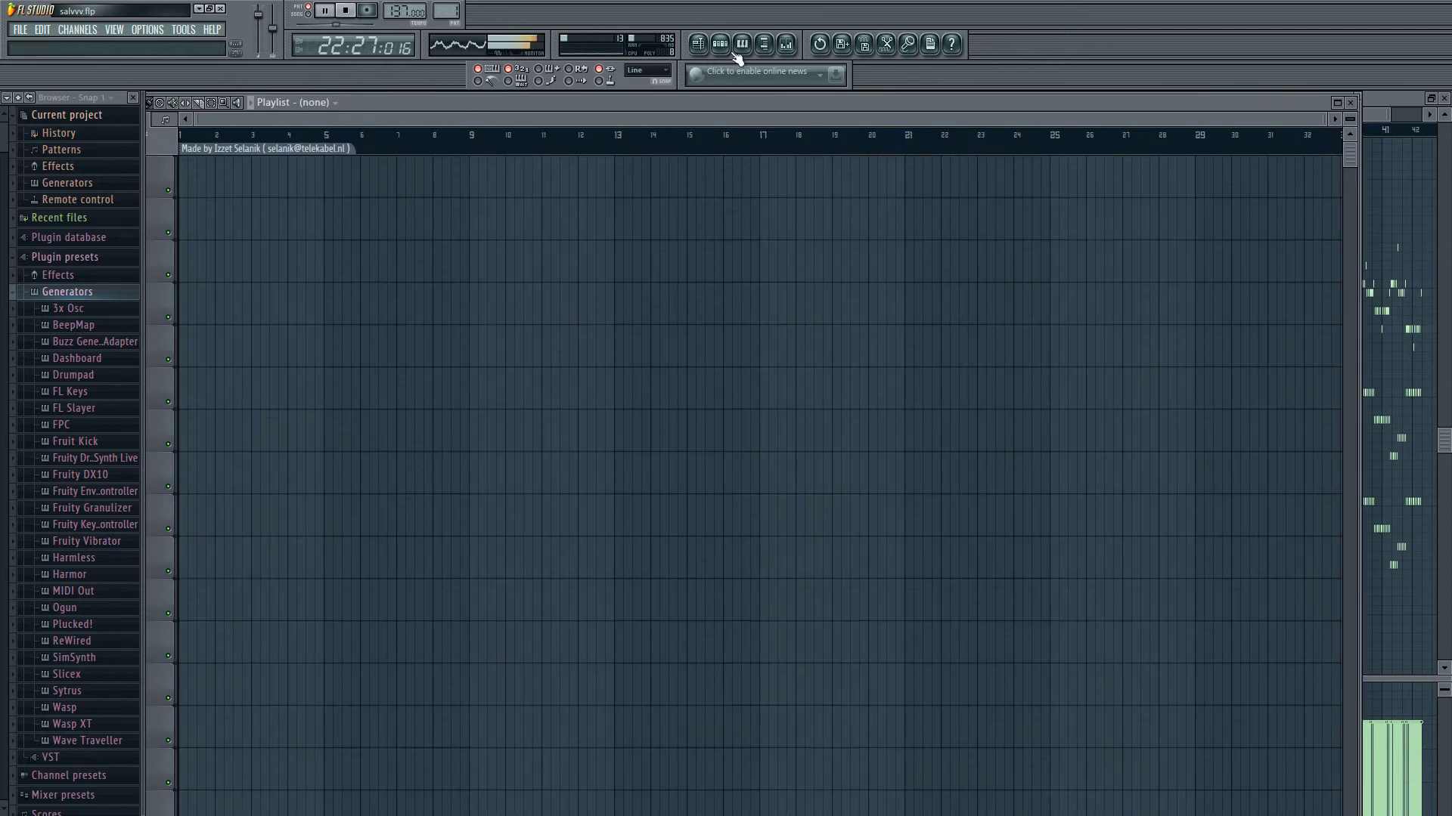
{"action": "left_click", "coordinate": [741, 45]}
{"action": "left_click", "coordinate": [720, 44]}
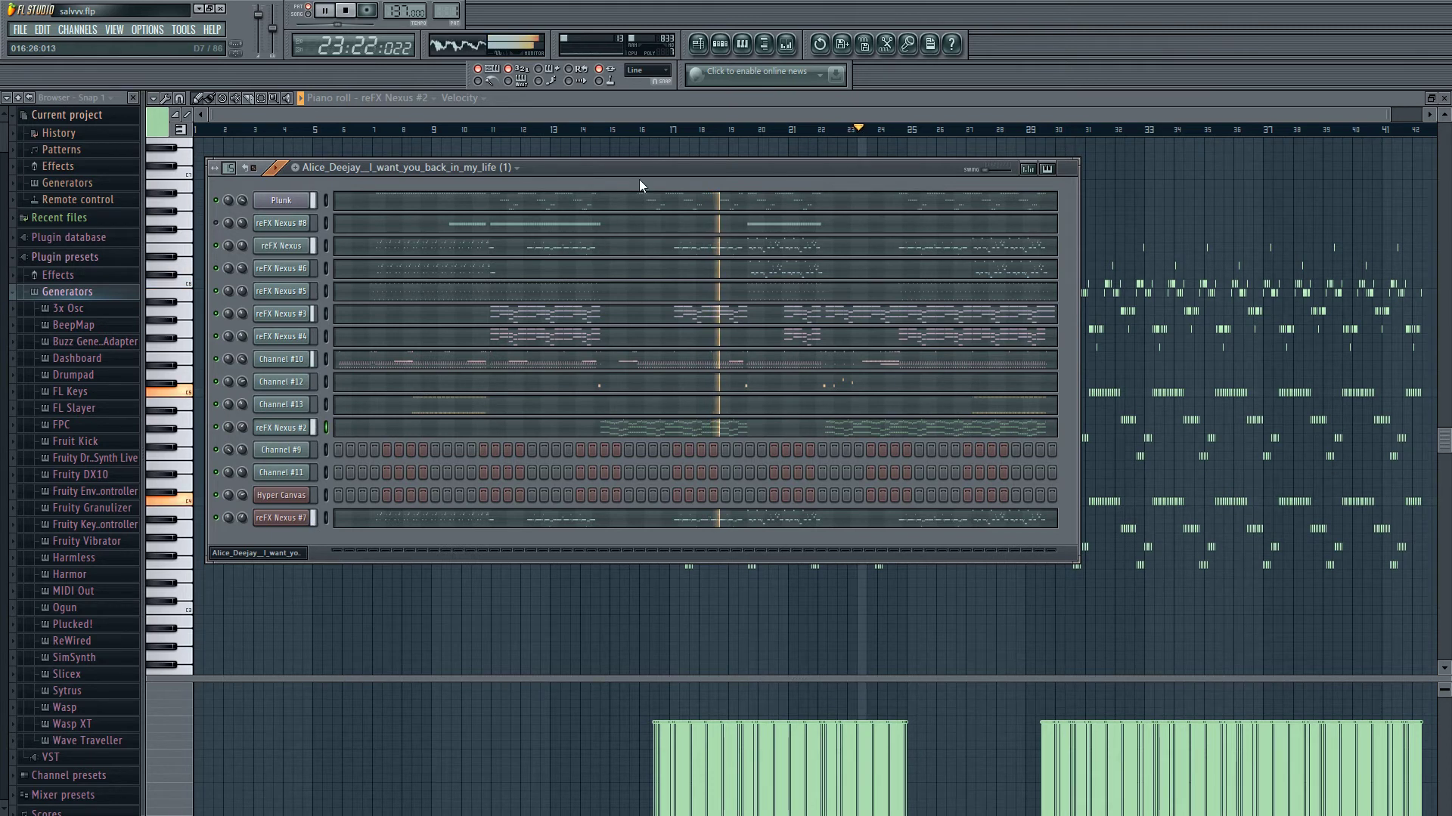
- Open the reFX Nexus #7 plugin to examine its preset and categories, and move its window below the channel rows
{"action": "left_click", "coordinate": [299, 520]}
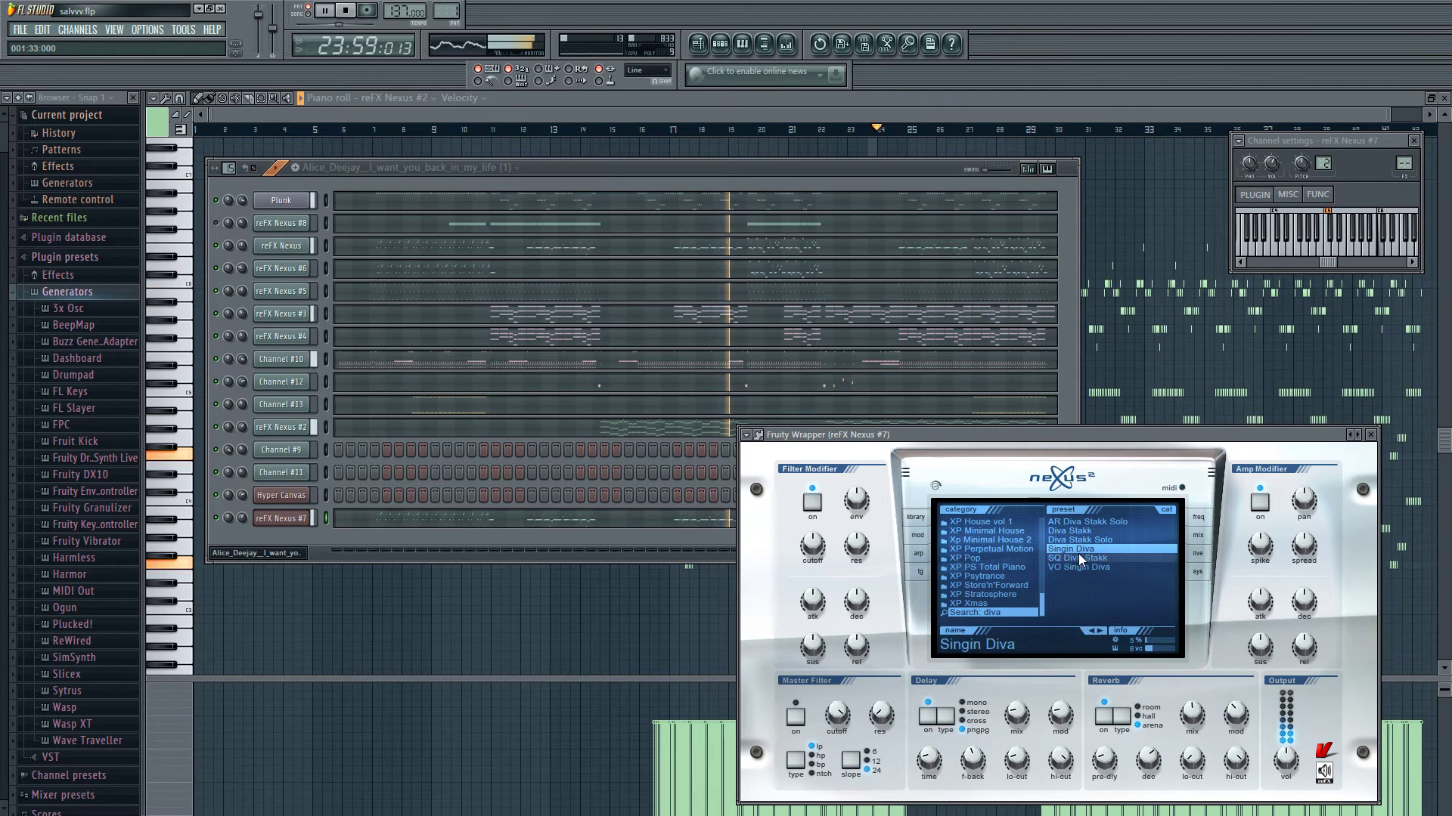
{"action": "left_click_drag", "start_coordinate": [1105, 437], "coordinate": [1104, 341]}
{"action": "left_click_drag", "start_coordinate": [1040, 505], "coordinate": [1050, 416]}
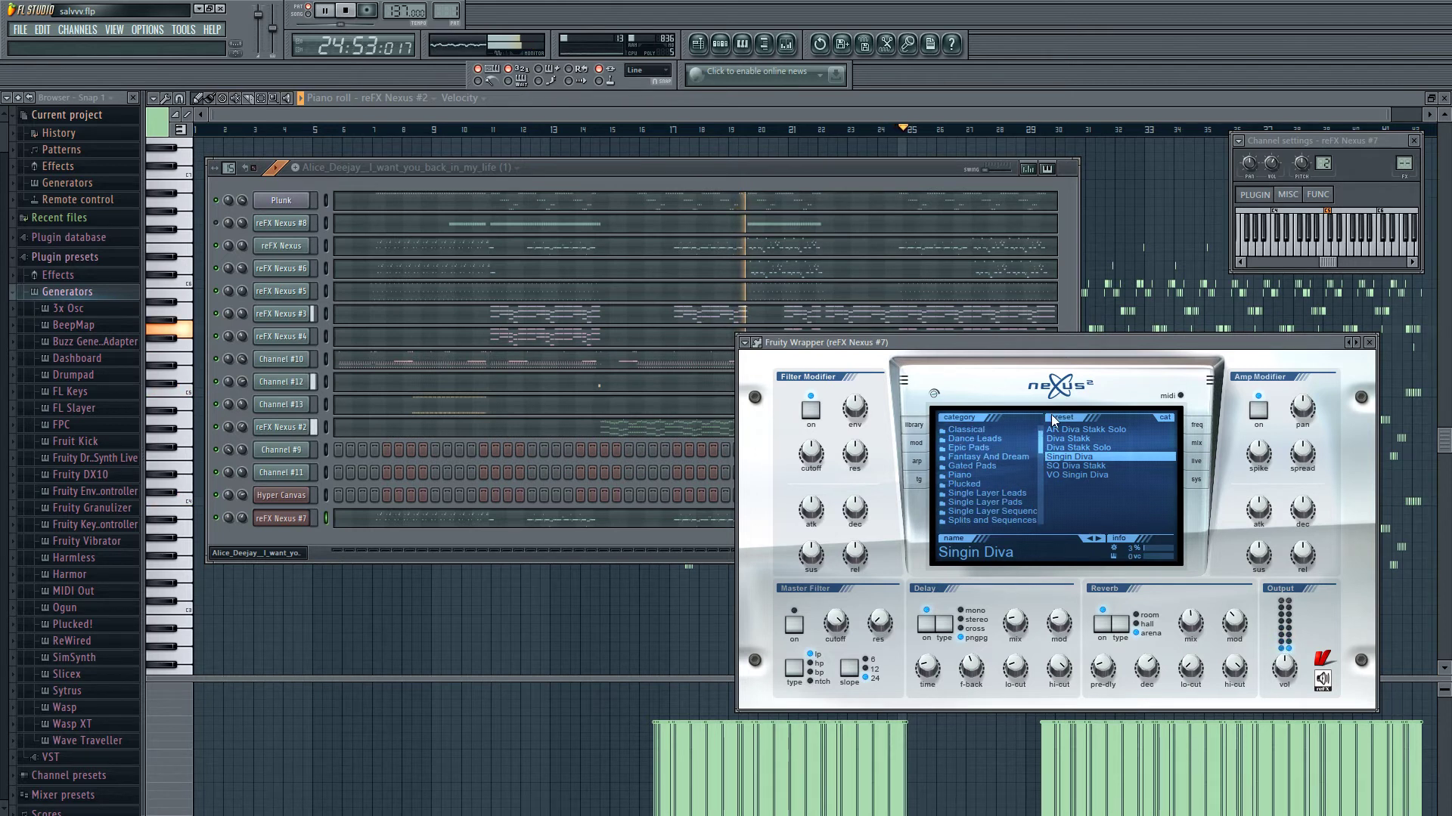
{"action": "left_click_drag", "start_coordinate": [1066, 339], "coordinate": [769, 488]}
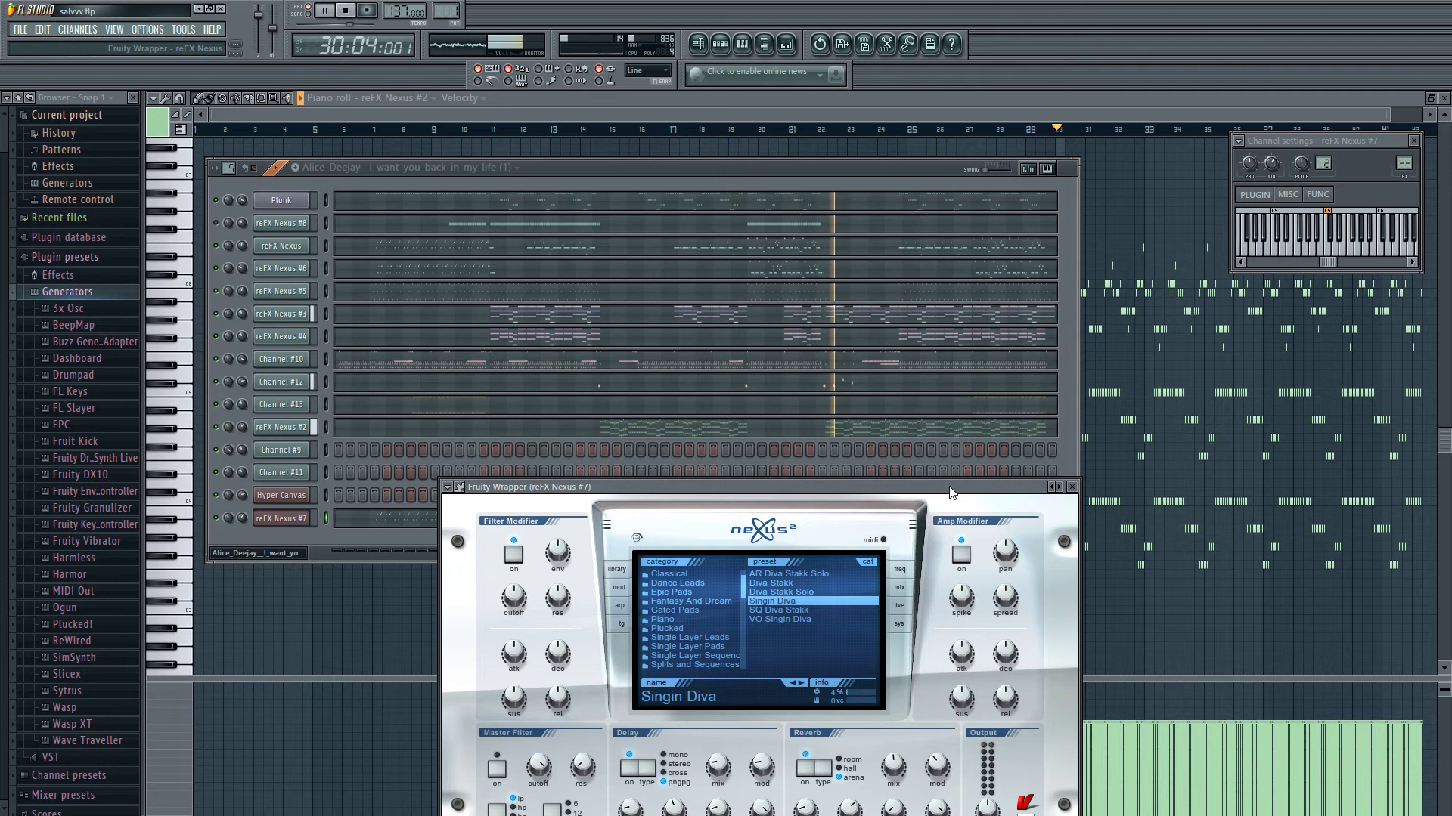
- Lower the reFX Nexus #3 channel volume and raise the reFX Nexus #2 mixer track level to about 95%
{"action": "left_click_drag", "start_coordinate": [242, 315], "coordinate": [246, 344]}
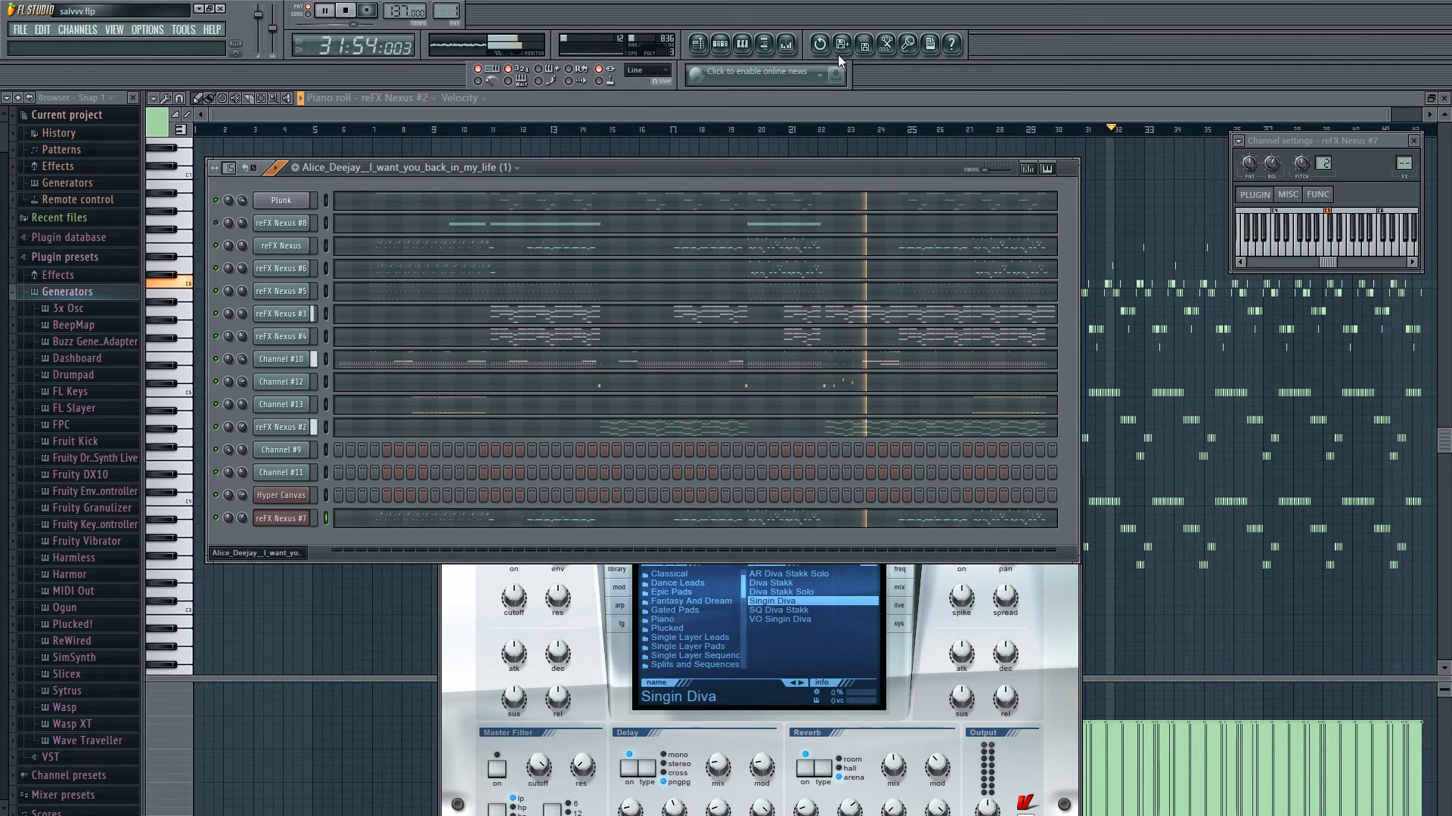
{"action": "left_click", "coordinate": [786, 45]}
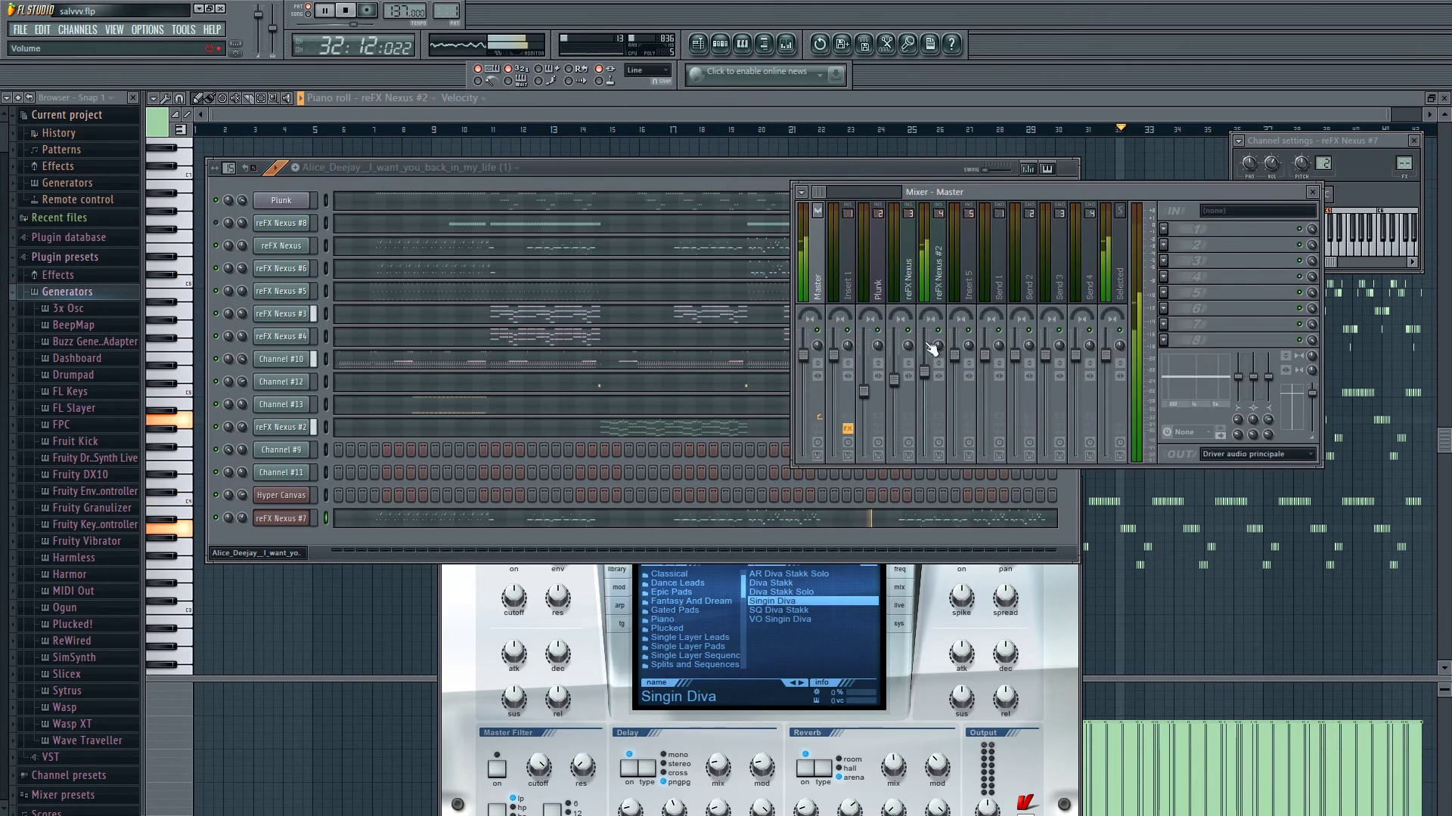
{"action": "left_click", "coordinate": [926, 371]}
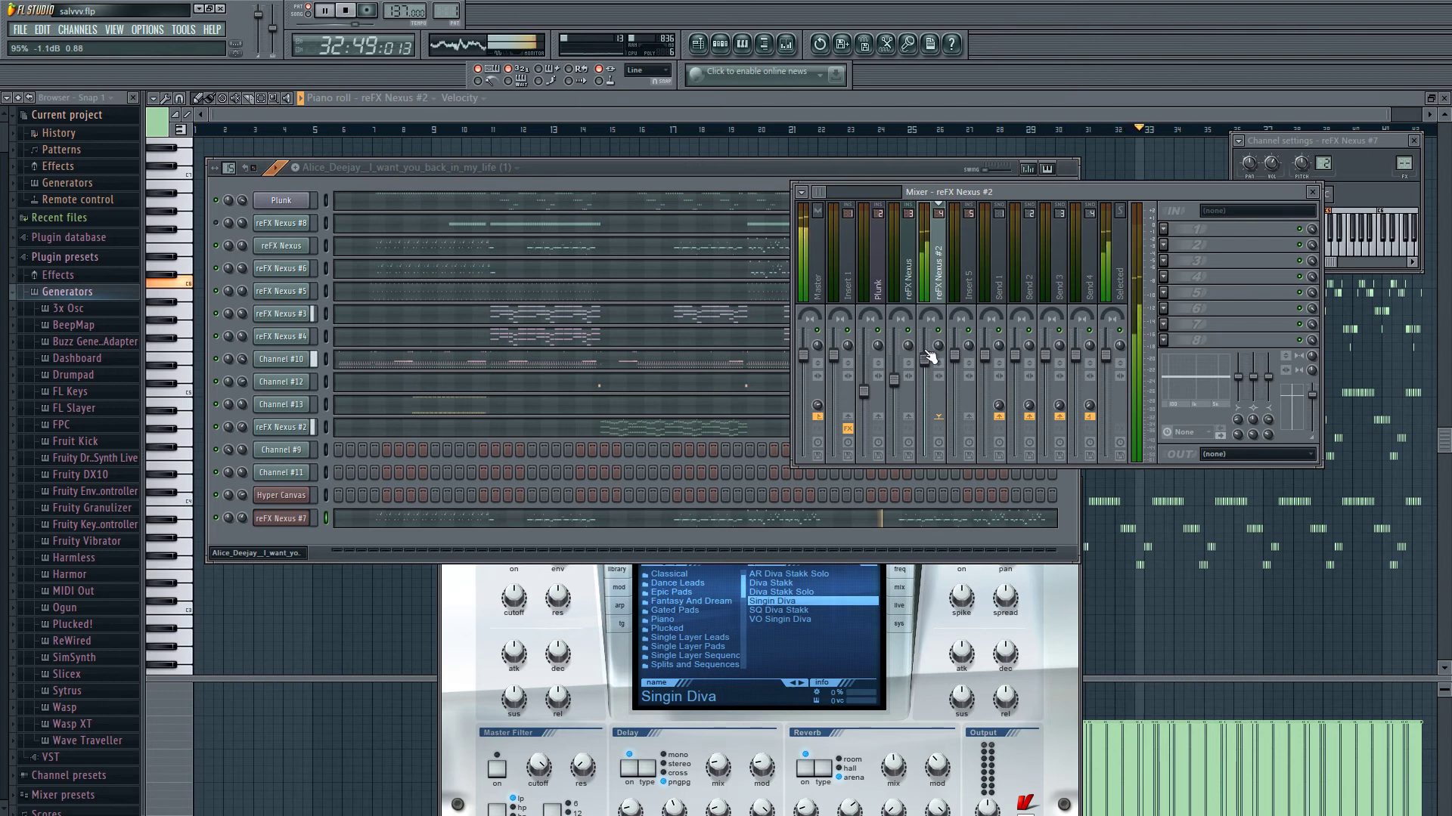
- Move the mixer window below the step sequencer's channel rows and stop the song playback
{"action": "left_click_drag", "start_coordinate": [1066, 192], "coordinate": [1237, 396]}
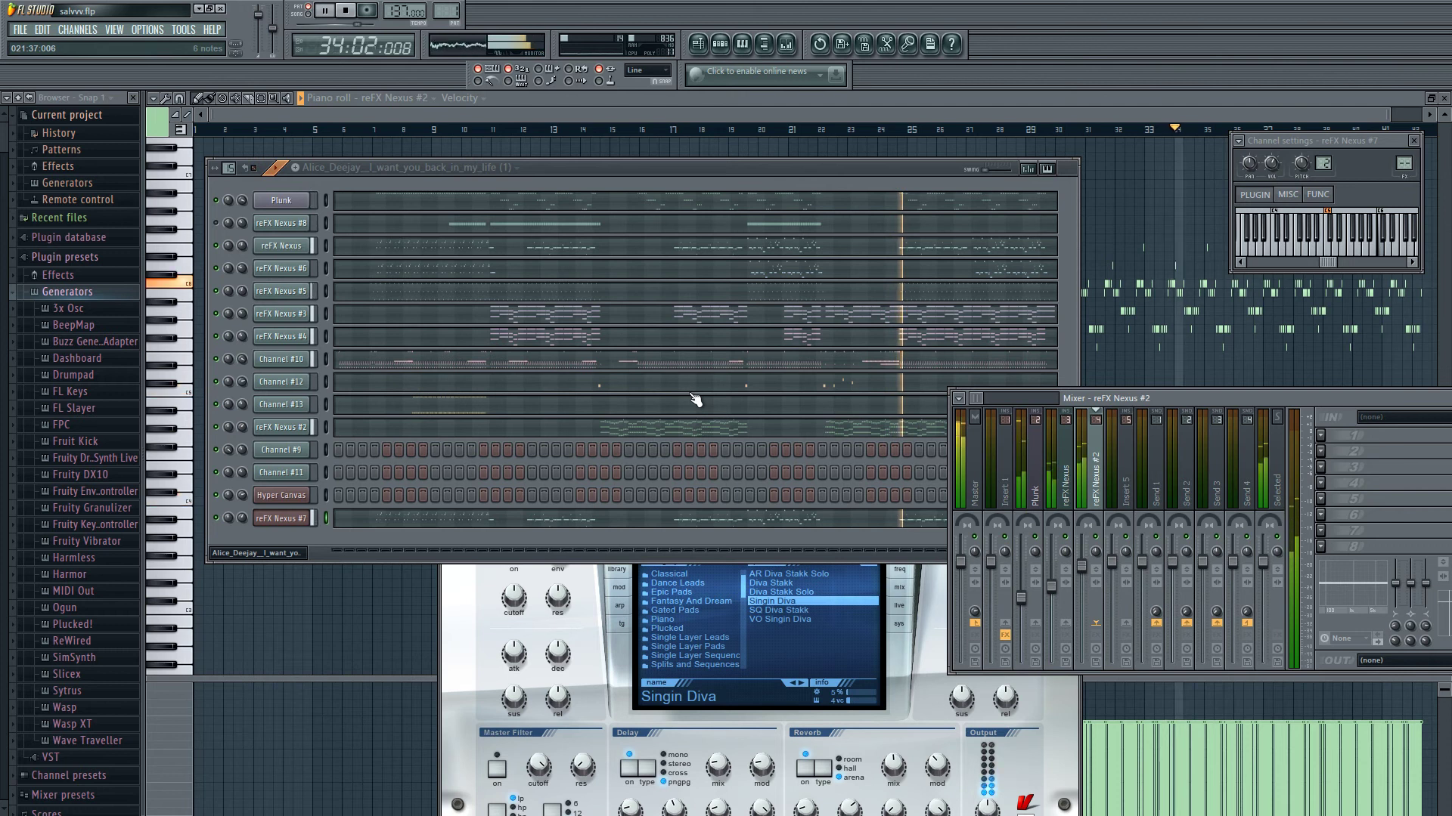
{"action": "left_click_drag", "start_coordinate": [1299, 398], "coordinate": [841, 436]}
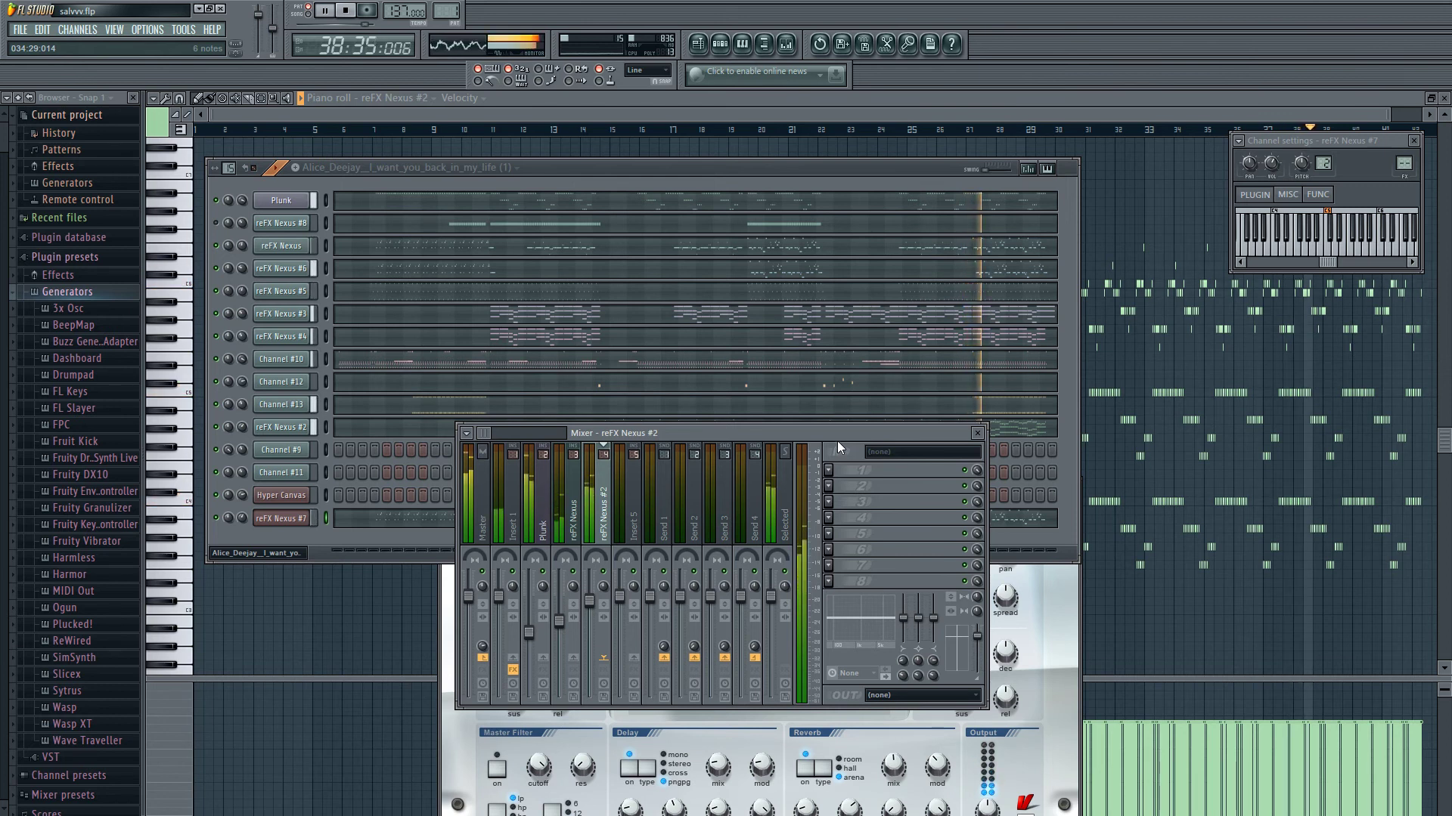
{"action": "left_click_drag", "start_coordinate": [841, 429], "coordinate": [824, 557]}
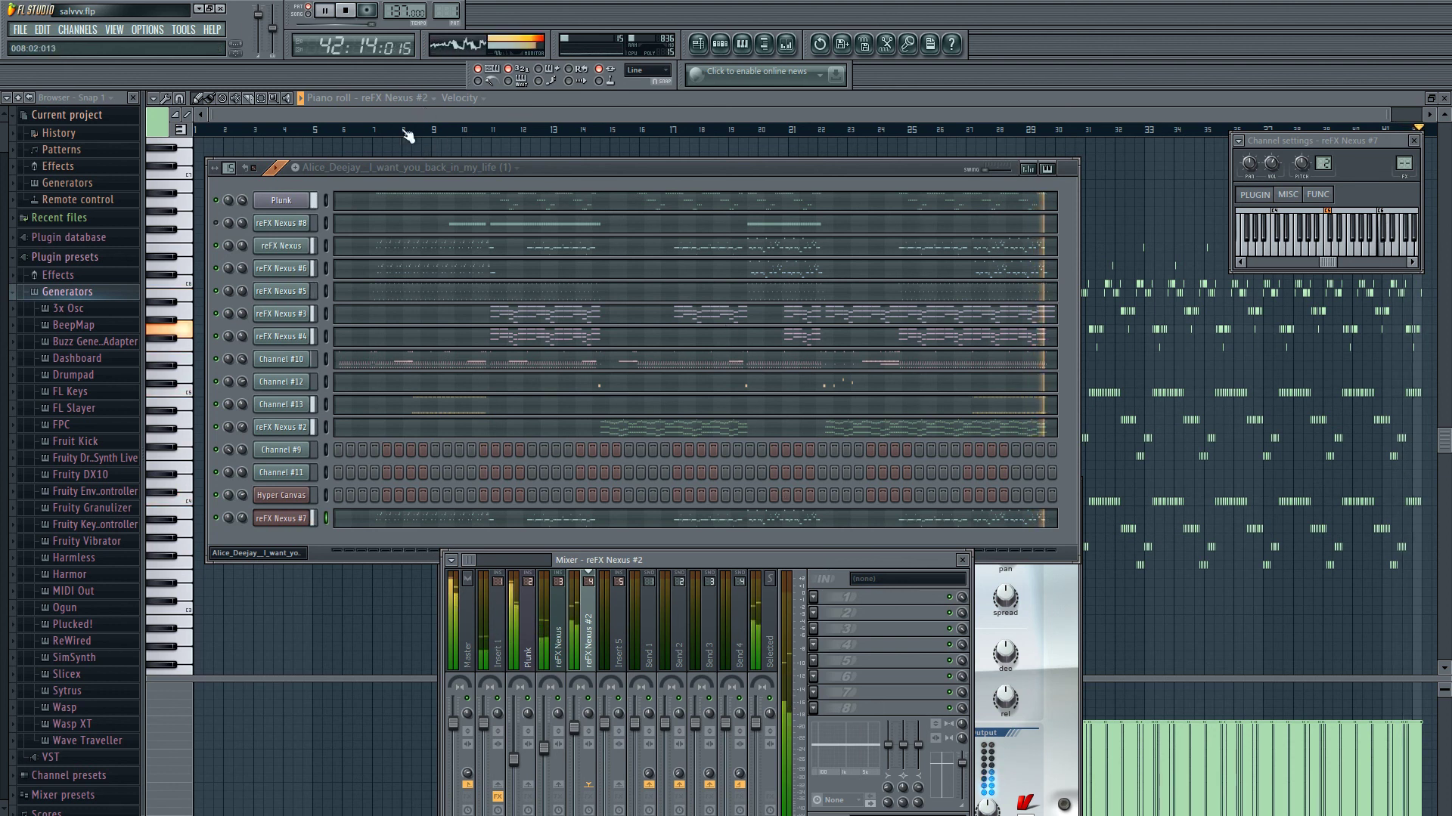
{"action": "left_click", "coordinate": [354, 17]}
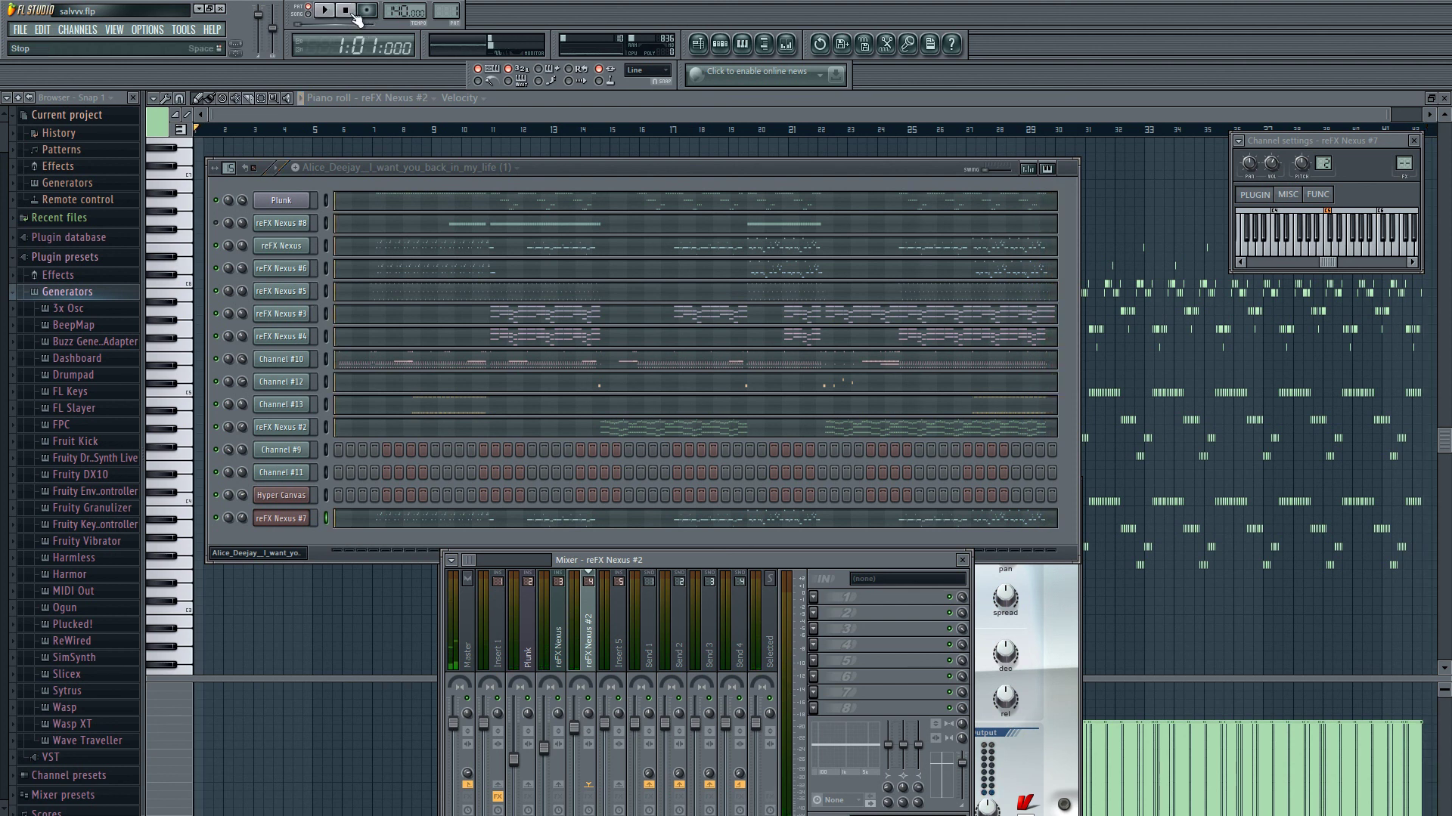